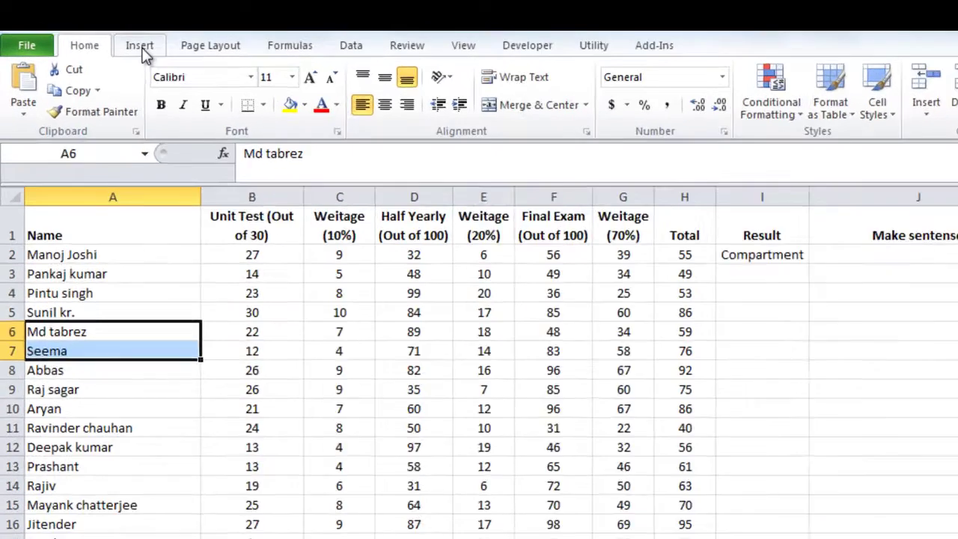
Draw a rectangle spanning columns J and K around rows 4 to 6 and give it the glossy blue preset style
{"action": "left_click", "coordinate": [106, 36]}
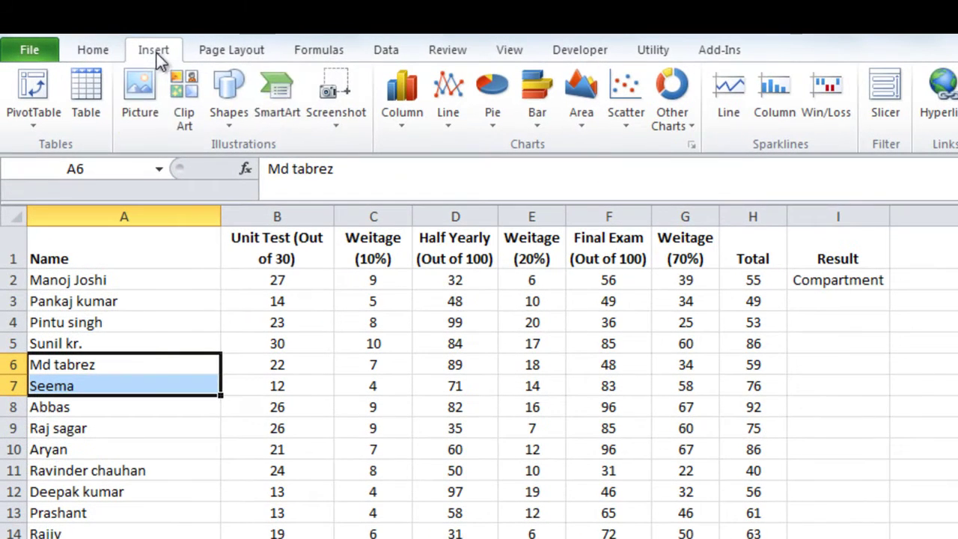
{"action": "left_click", "coordinate": [228, 126]}
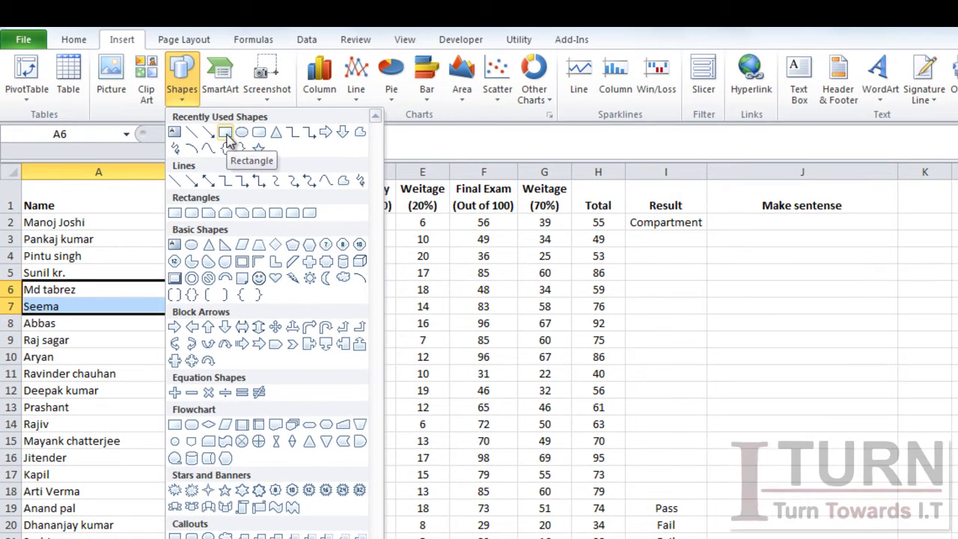
{"action": "left_click", "coordinate": [225, 134]}
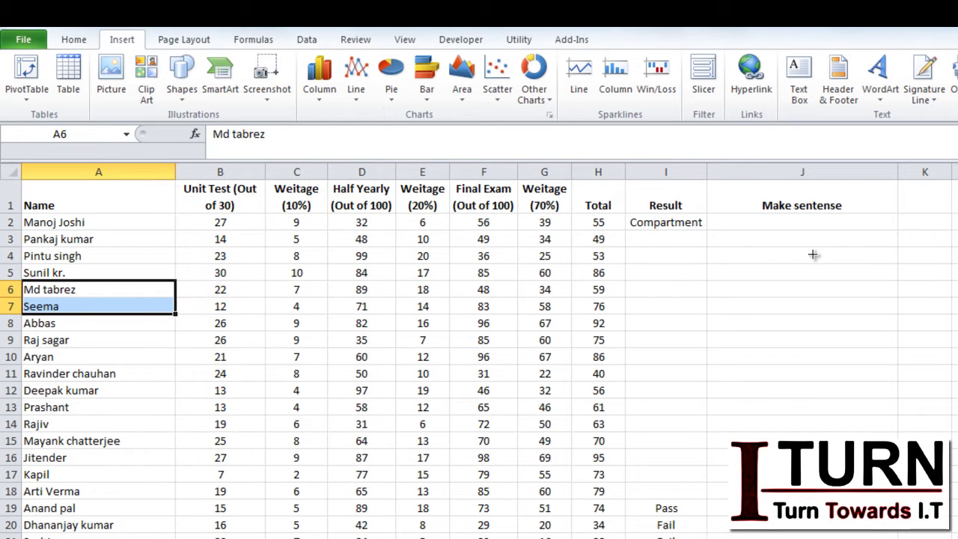
{"action": "left_click_drag", "start_coordinate": [813, 254], "coordinate": [949, 287]}
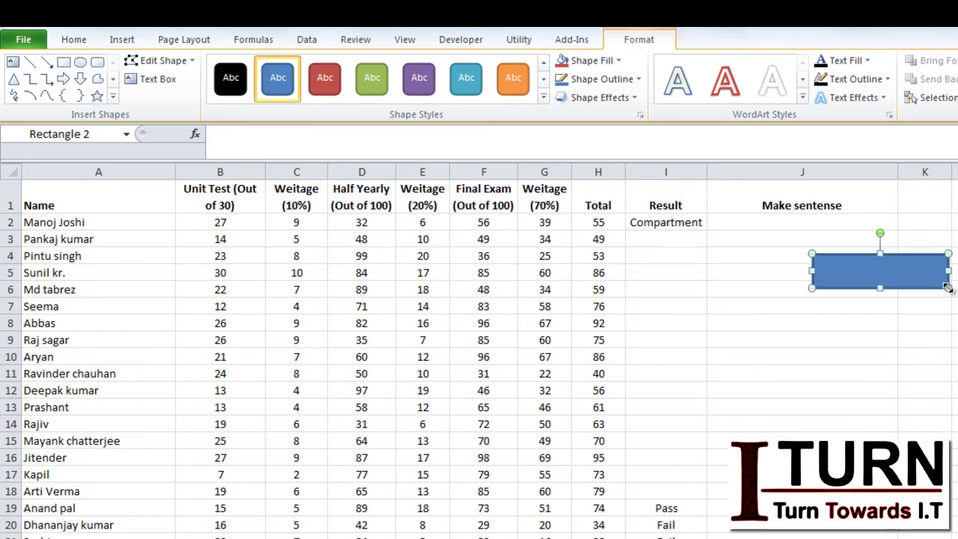
{"action": "left_click", "coordinate": [543, 97]}
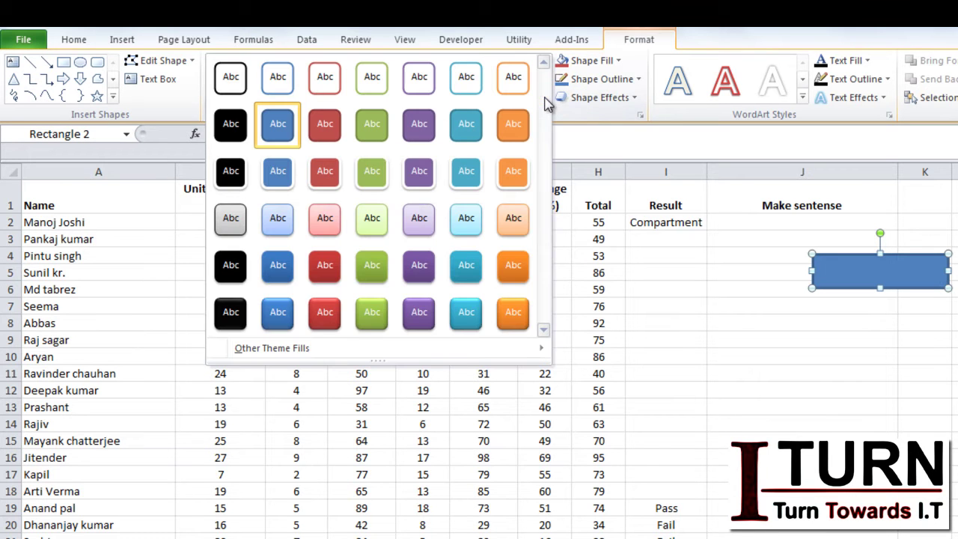
{"action": "left_click", "coordinate": [278, 313]}
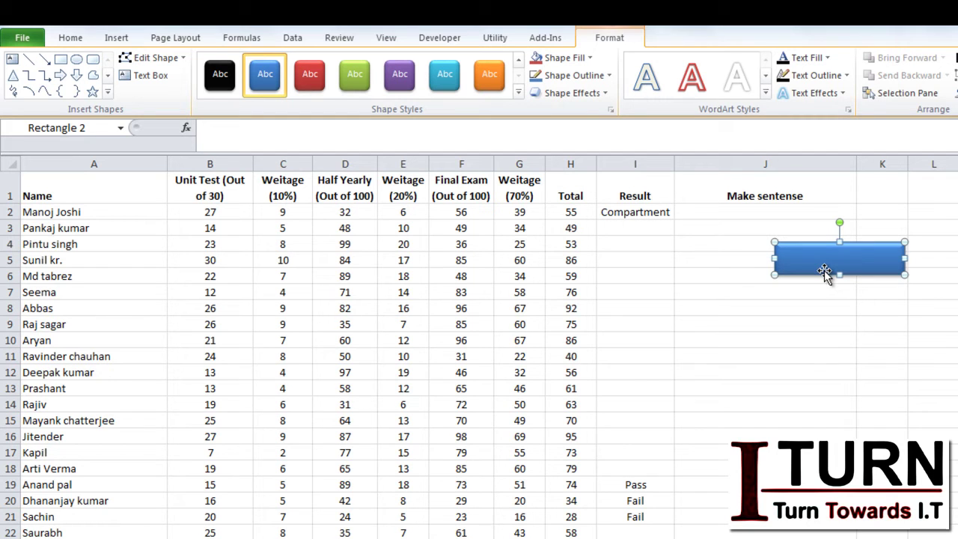
Label the blue rectangle with the text "Format" and select the whole shape
{"action": "type", "text": "Fo"}
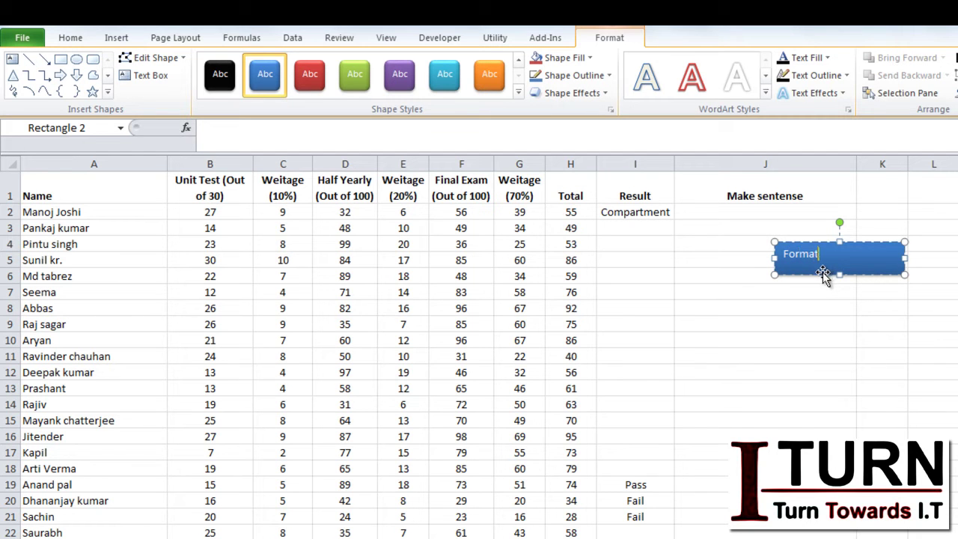
{"action": "type", "text": "rmat"}
{"action": "left_click", "coordinate": [822, 271]}
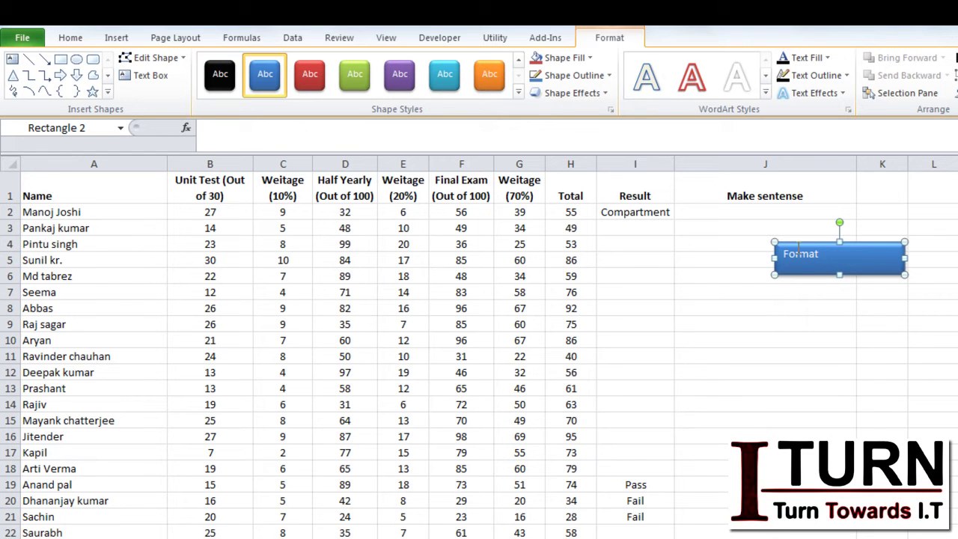
Make the rectangle's label bold at size 16 and centre it horizontally and vertically within the shape
{"action": "left_click", "coordinate": [71, 37]}
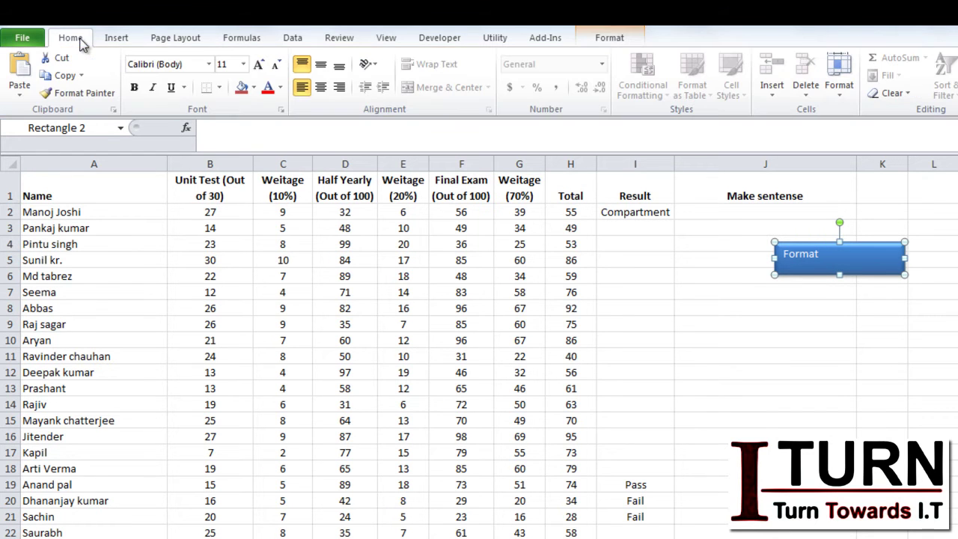
{"action": "left_click", "coordinate": [135, 88]}
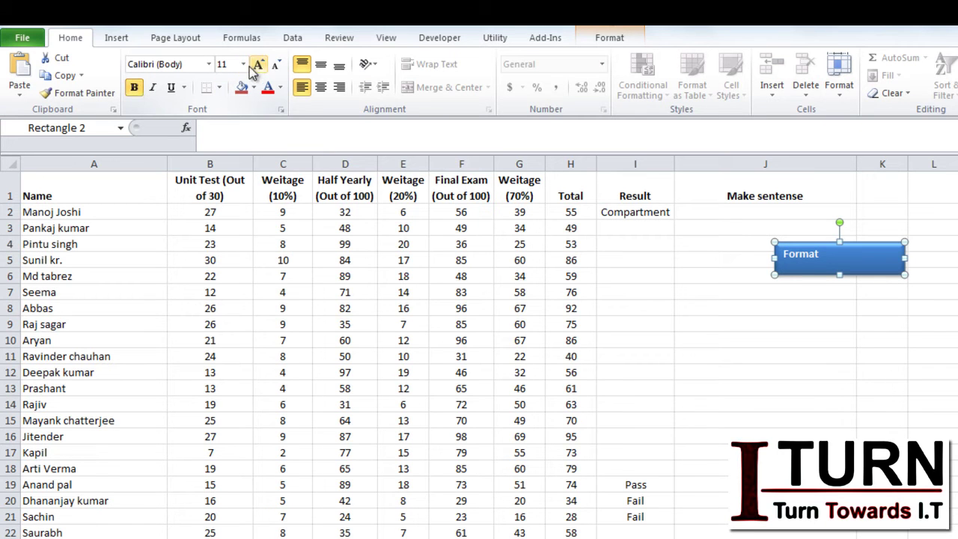
{"action": "left_click", "coordinate": [243, 64]}
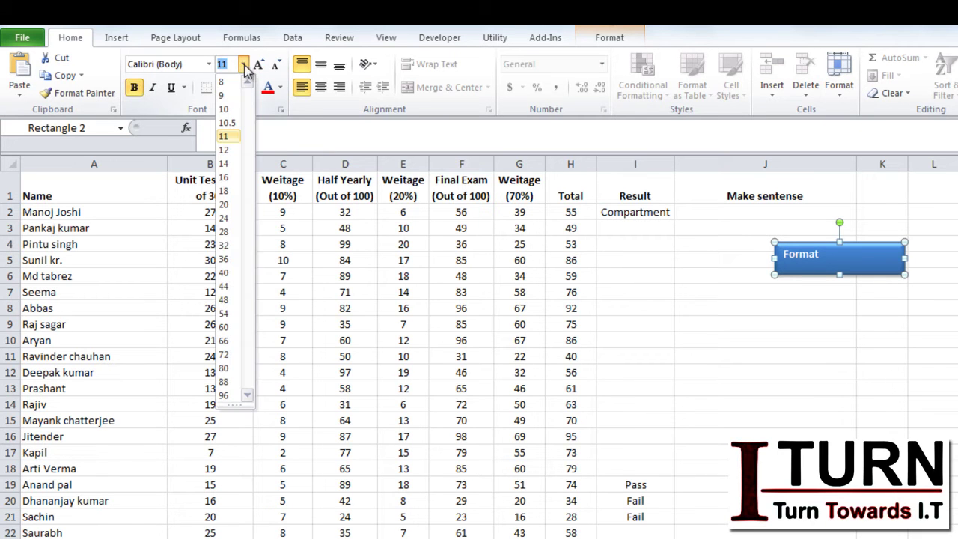
{"action": "left_click", "coordinate": [228, 177]}
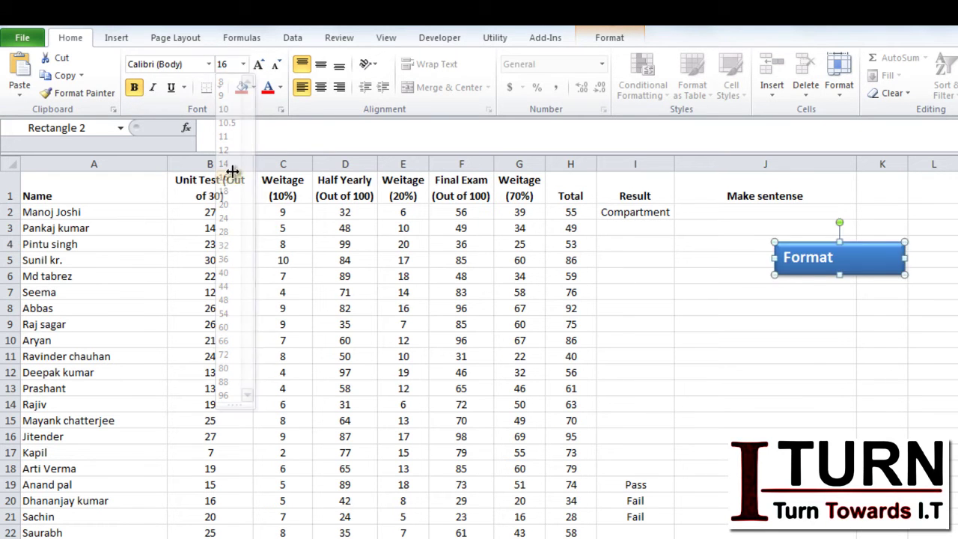
{"action": "left_click", "coordinate": [321, 87]}
{"action": "left_click", "coordinate": [320, 65]}
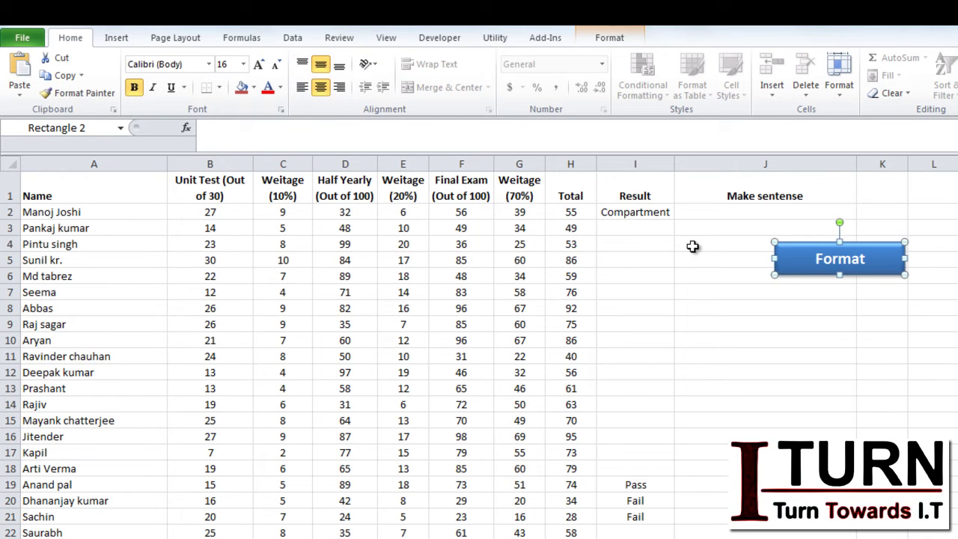
Assign the Format macro to the blue rectangle and deselect the shape
{"action": "right_click", "coordinate": [835, 258]}
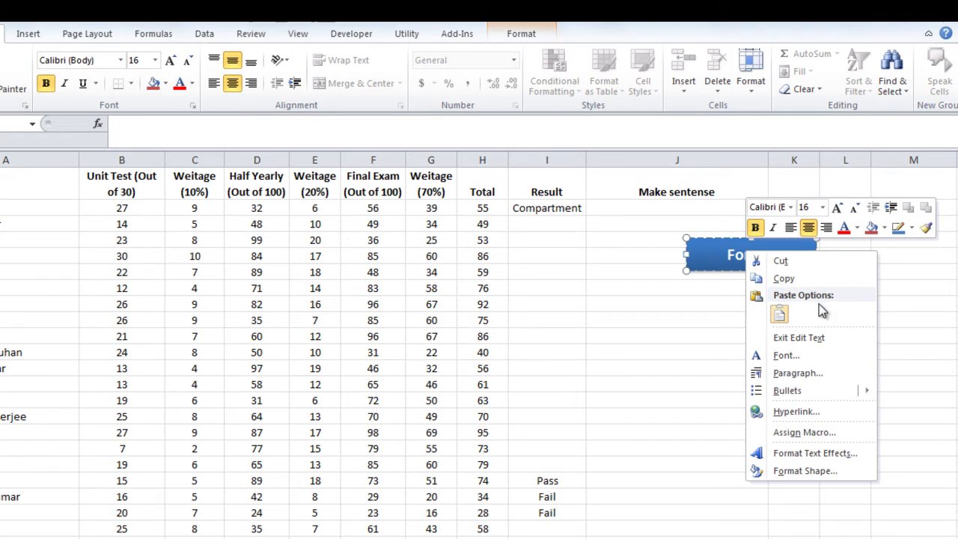
{"action": "left_click", "coordinate": [796, 433]}
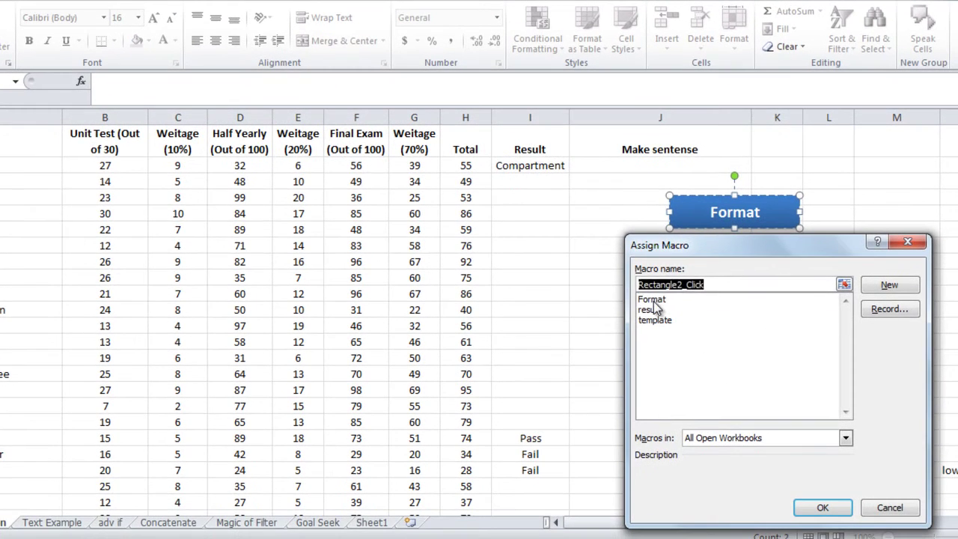
{"action": "left_click", "coordinate": [654, 303]}
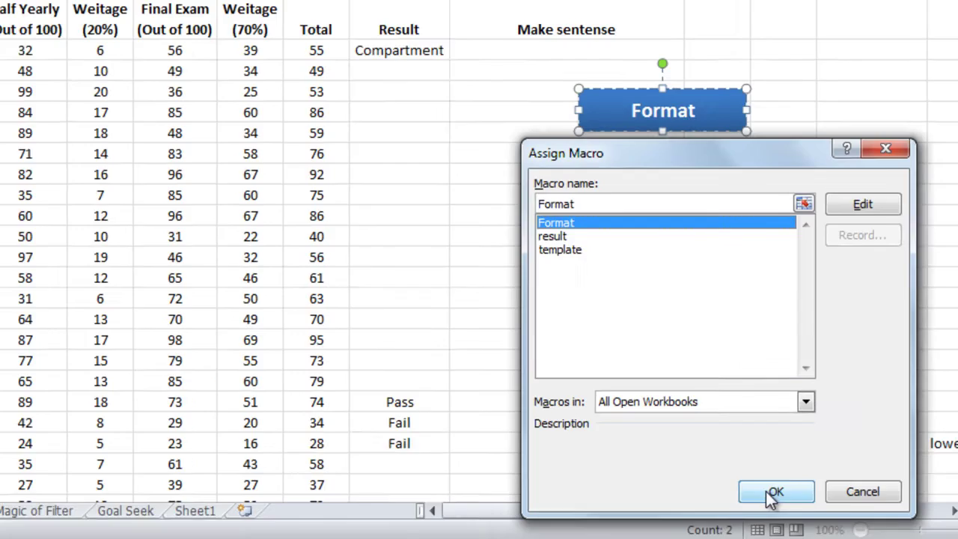
{"action": "left_click", "coordinate": [773, 492]}
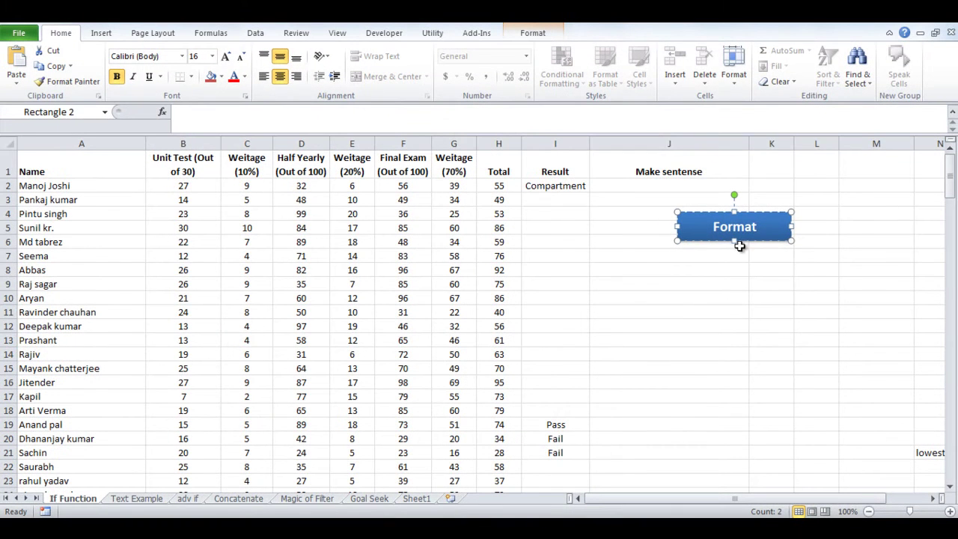
{"action": "left_click", "coordinate": [702, 264]}
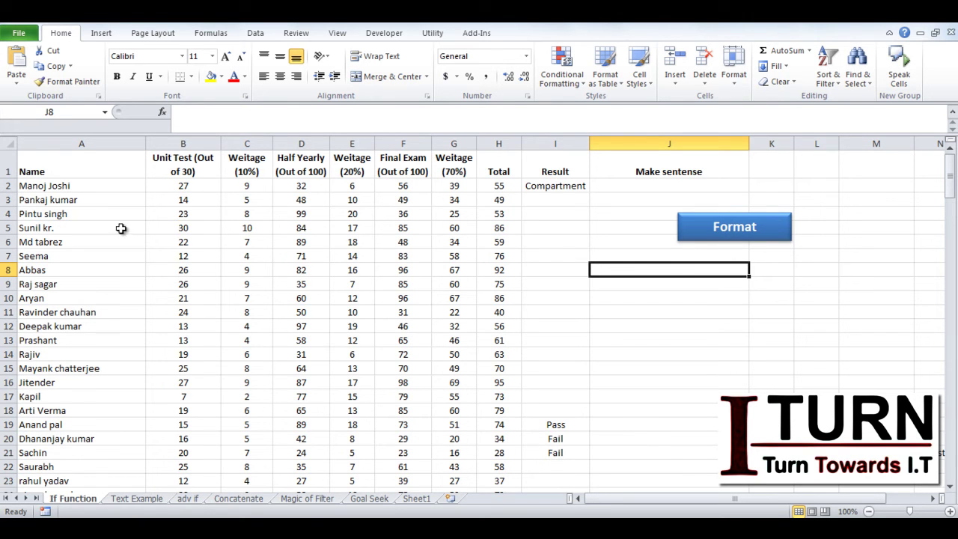
Run the macro from the Format button on cells A5:A6, finishing with cell J8 selected
{"action": "left_click_drag", "start_coordinate": [75, 228], "coordinate": [71, 239]}
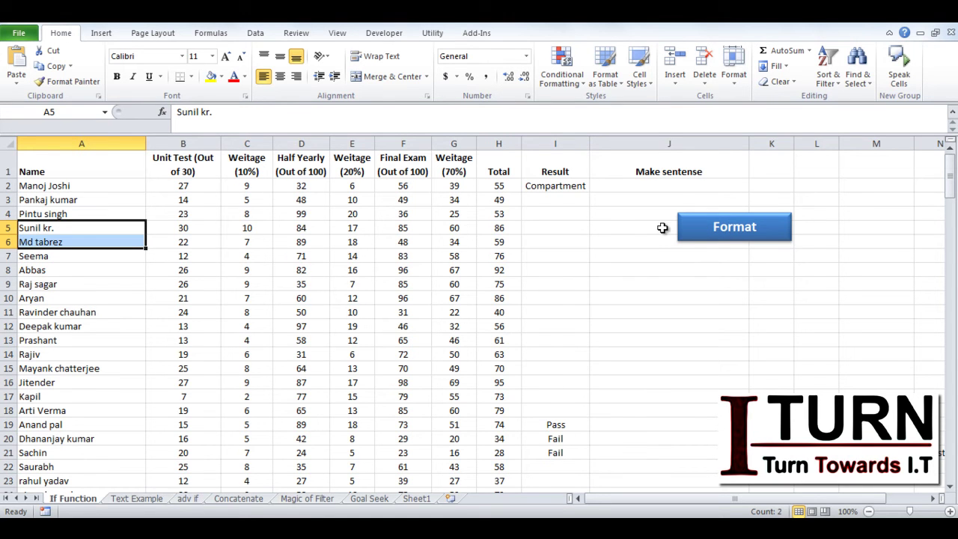
{"action": "left_click", "coordinate": [729, 235]}
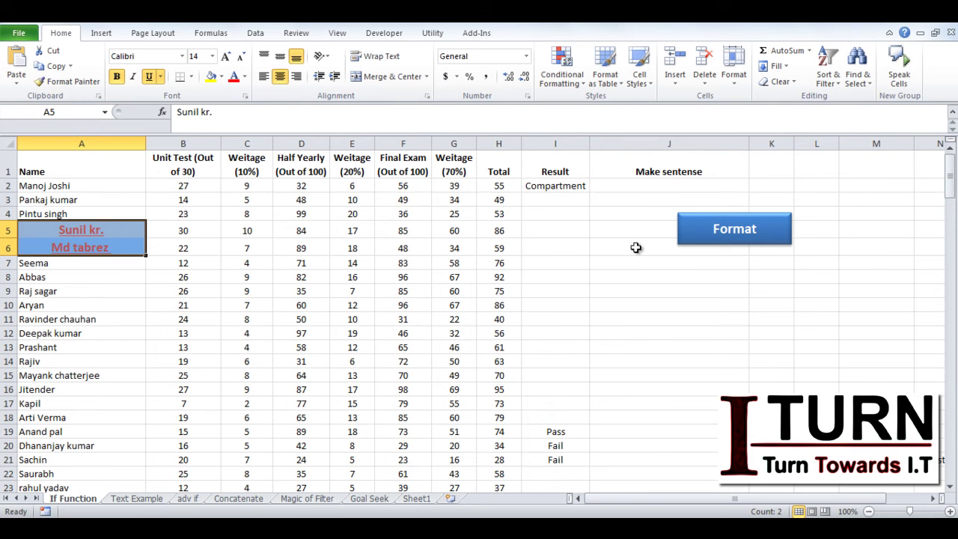
{"action": "left_click", "coordinate": [715, 272]}
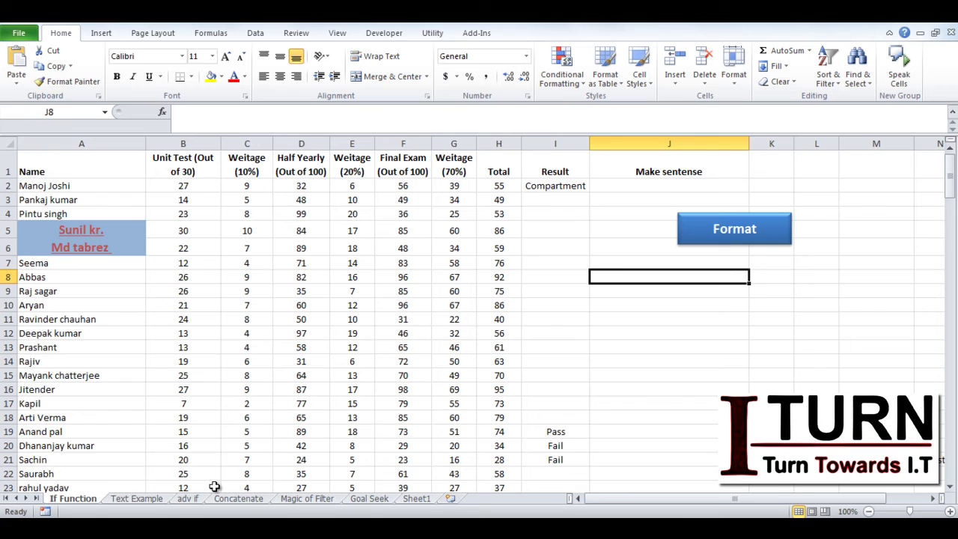
View the Text Example sheet, checking whether it has the macro button, and return to the If Function sheet
{"action": "left_click", "coordinate": [152, 507]}
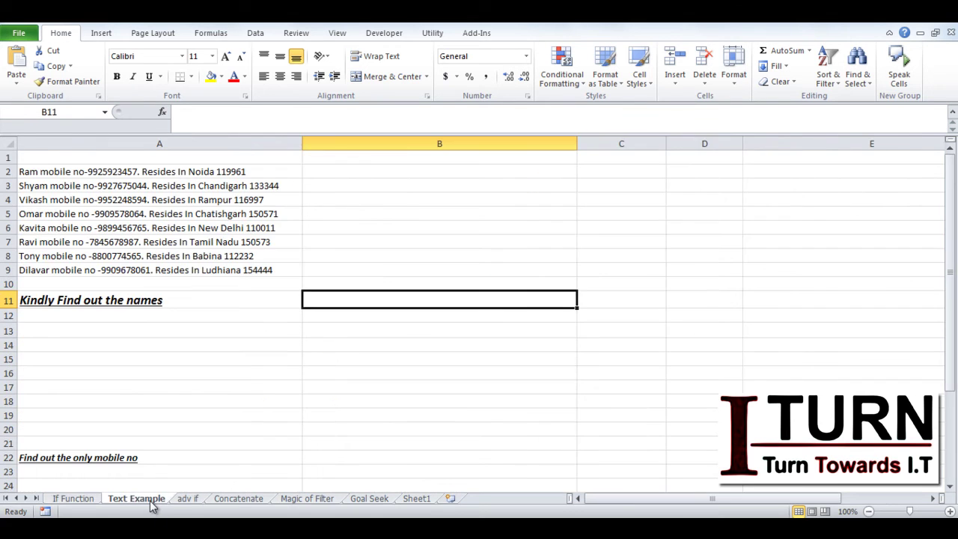
{"action": "left_click", "coordinate": [89, 500]}
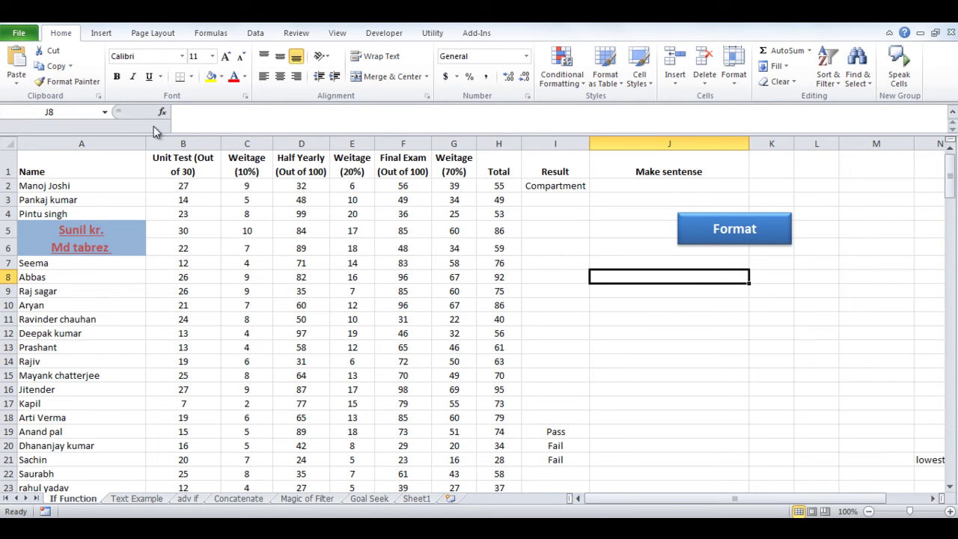
Open the ribbon customization options and list the available macros as the commands to choose from
{"action": "left_click", "coordinate": [23, 35]}
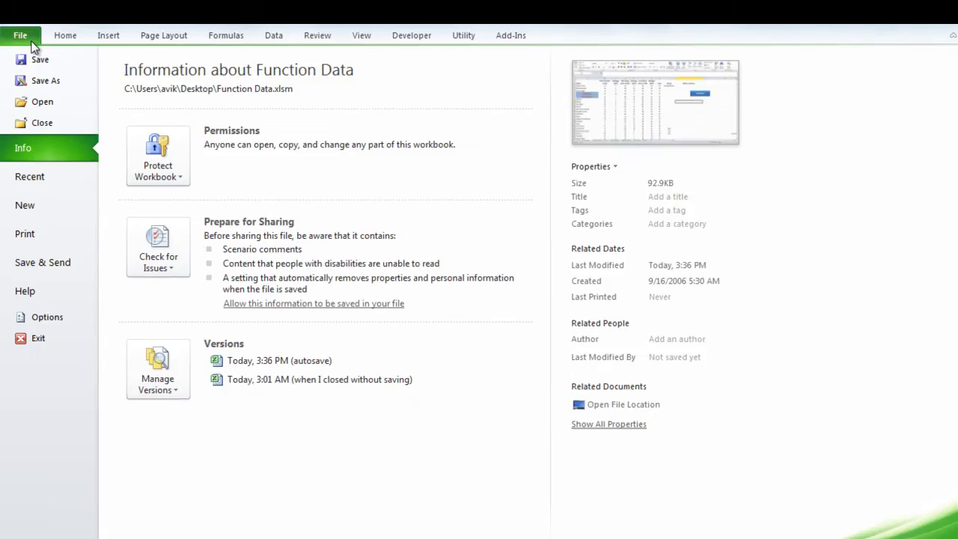
{"action": "left_click", "coordinate": [42, 318]}
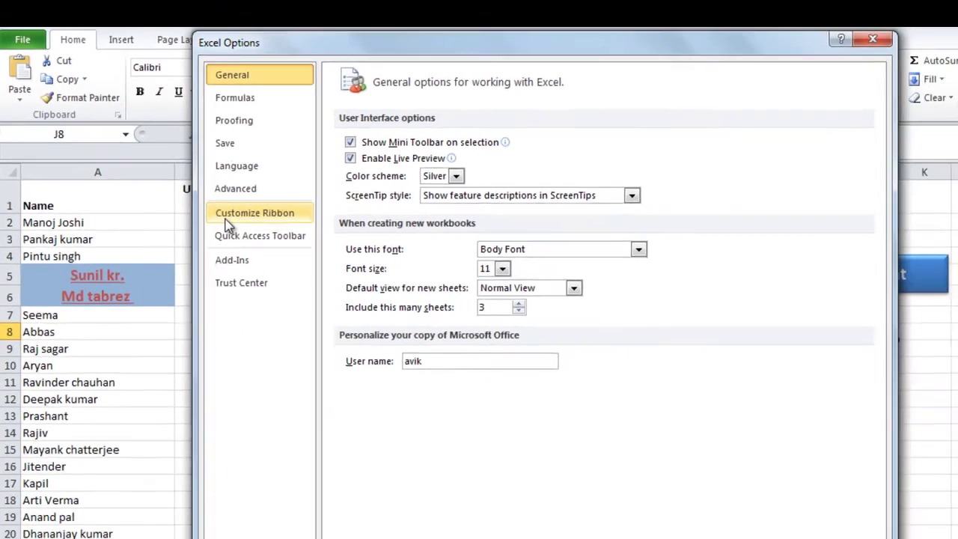
{"action": "left_click", "coordinate": [296, 248]}
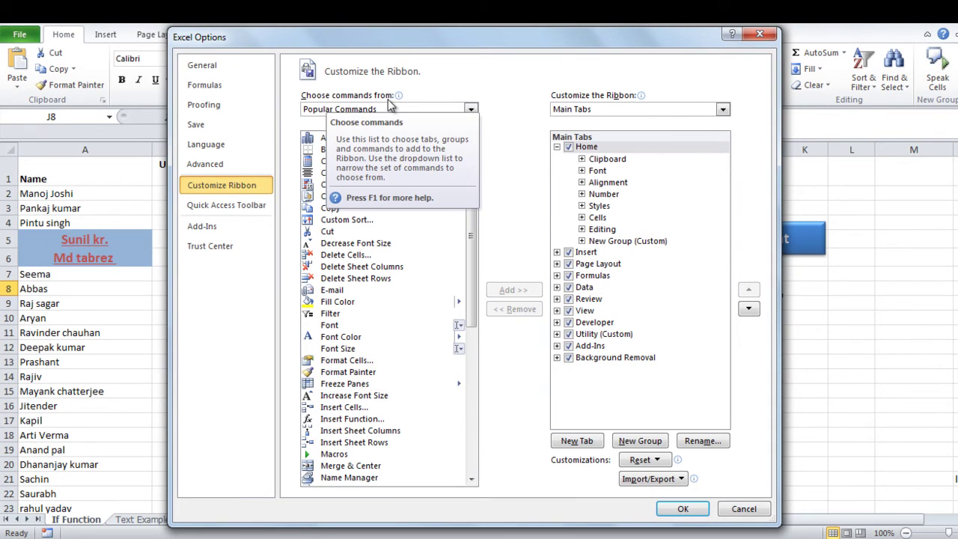
{"action": "left_click", "coordinate": [341, 111]}
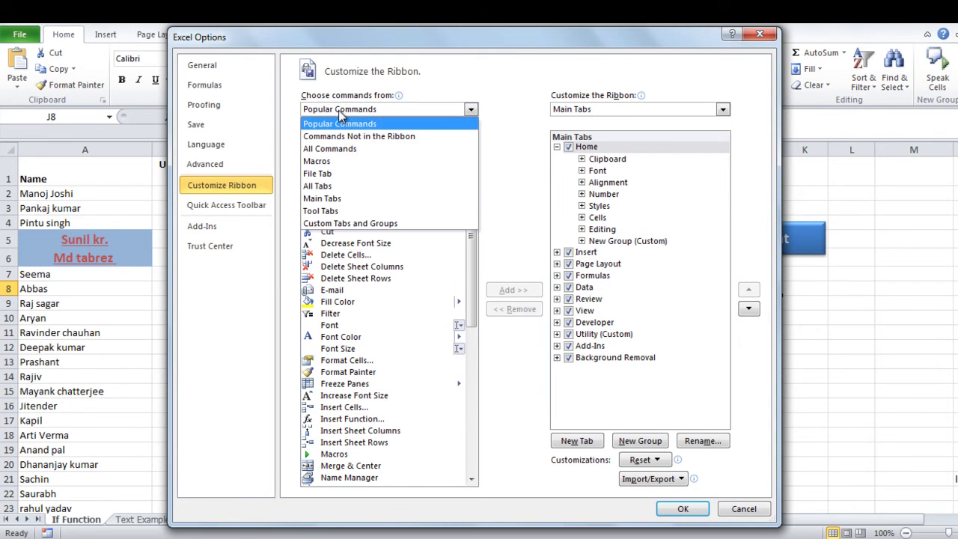
{"action": "left_click", "coordinate": [324, 163]}
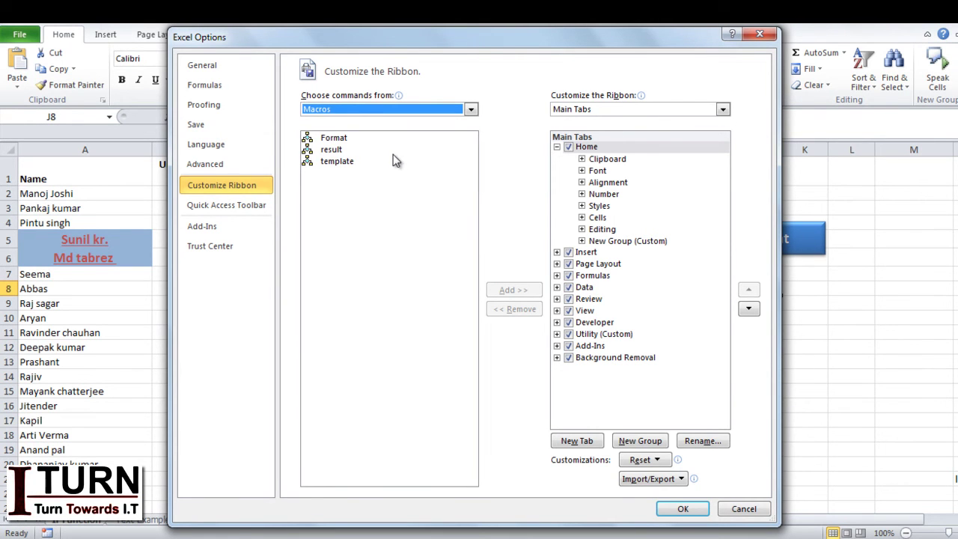
Add a new custom group to the Home tab after the existing New Group (Custom)
{"action": "left_click", "coordinate": [589, 147]}
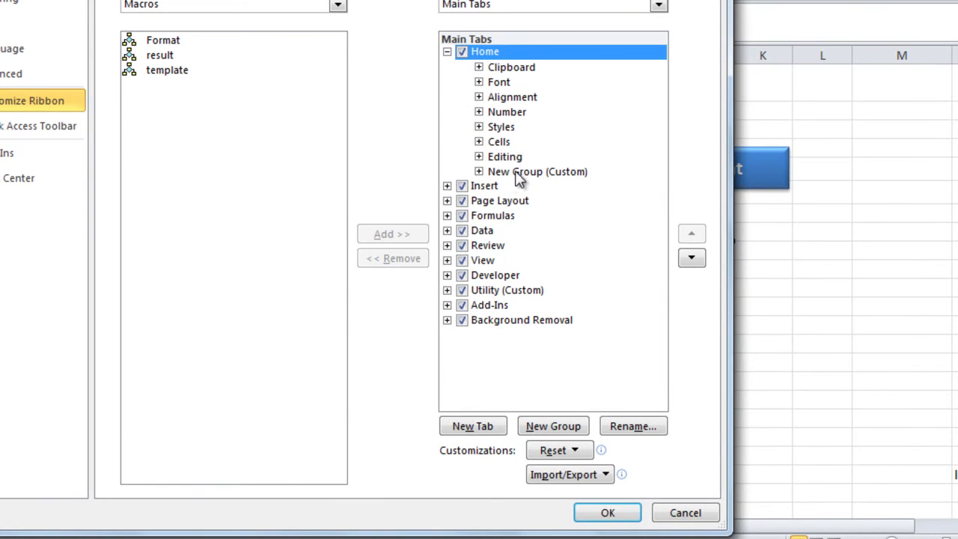
{"action": "left_click", "coordinate": [508, 174]}
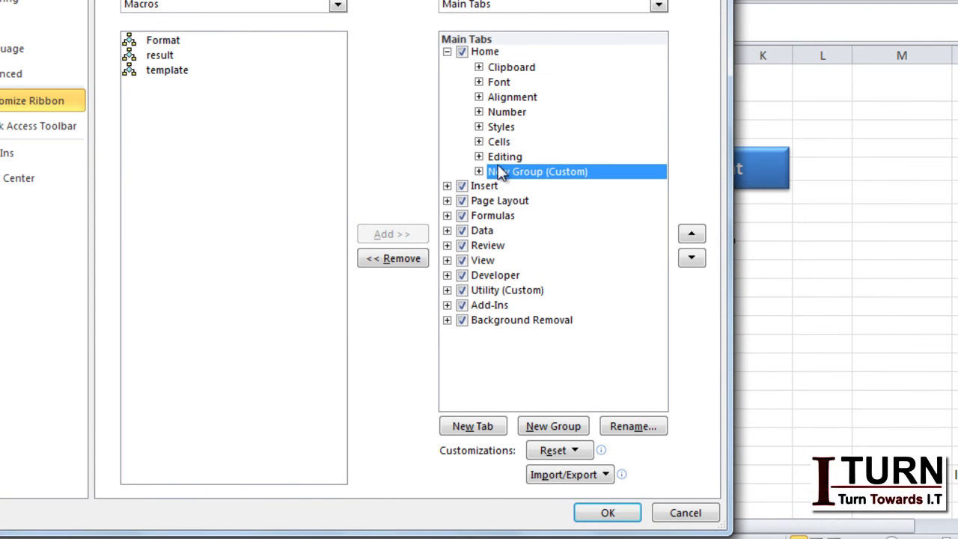
{"action": "left_click", "coordinate": [536, 427]}
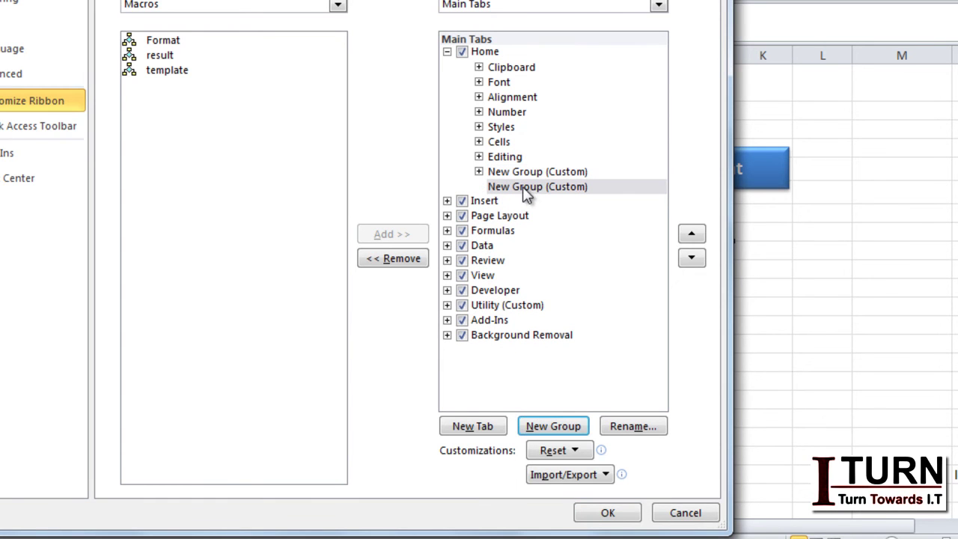
Rename the newly added custom group in the Home tab as "Utility"
{"action": "right_click", "coordinate": [527, 193]}
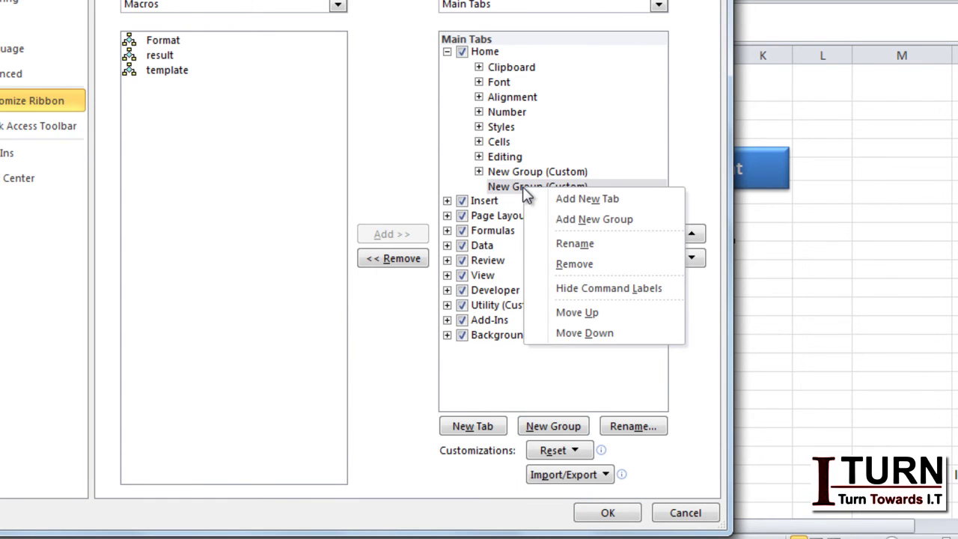
{"action": "left_click", "coordinate": [586, 244]}
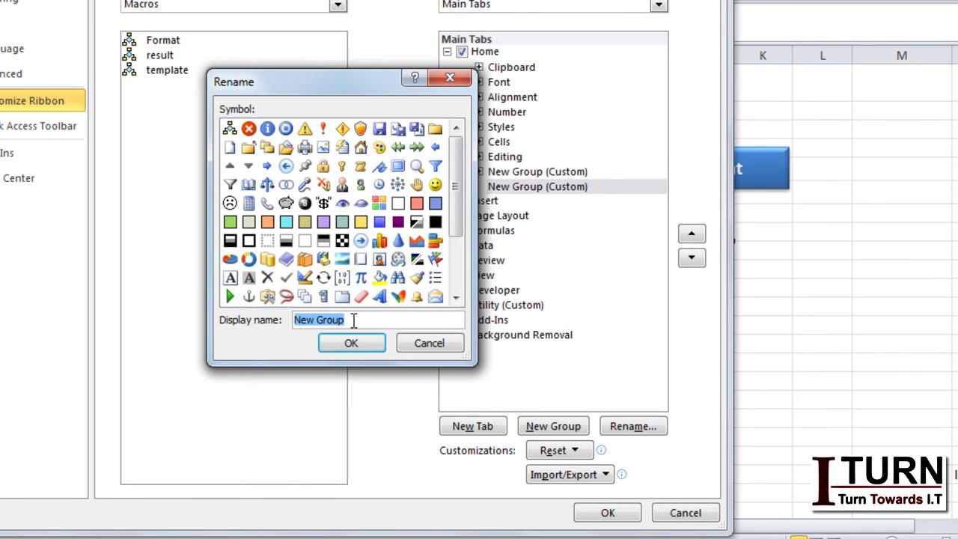
{"action": "key", "text": "Caps_Lock"}
{"action": "type", "text": "Utility"}
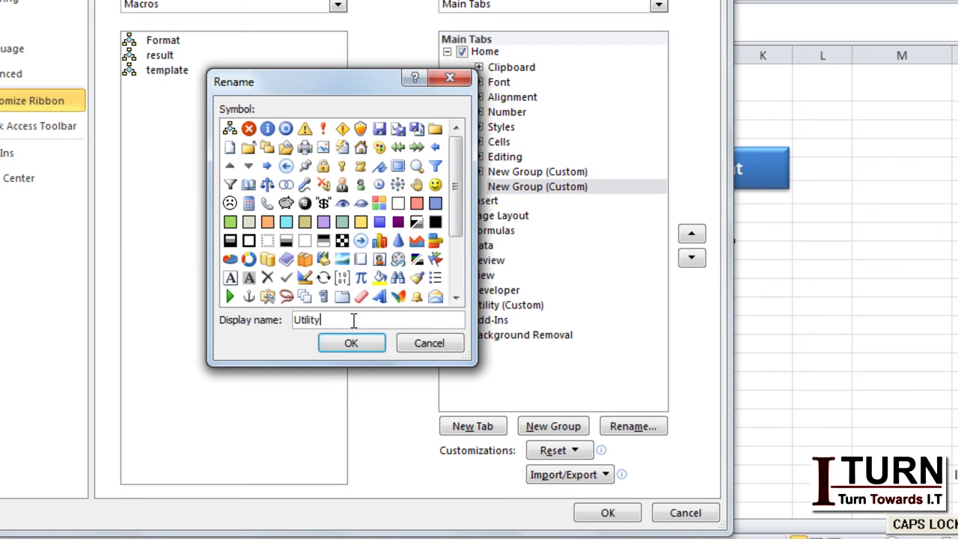
{"action": "left_click", "coordinate": [349, 343]}
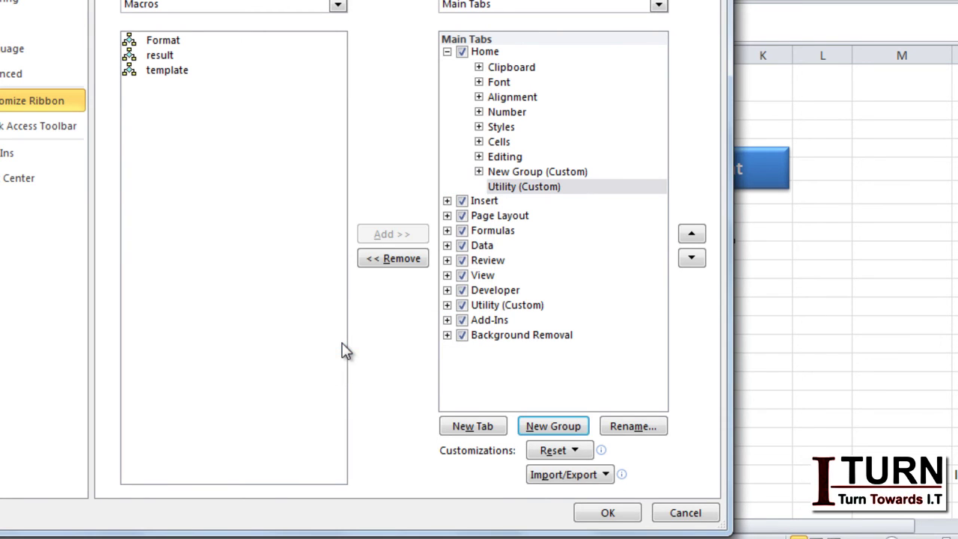
Add the Format, result and template macros to the Utility (Custom) group of the Home tab
{"action": "left_click", "coordinate": [495, 189]}
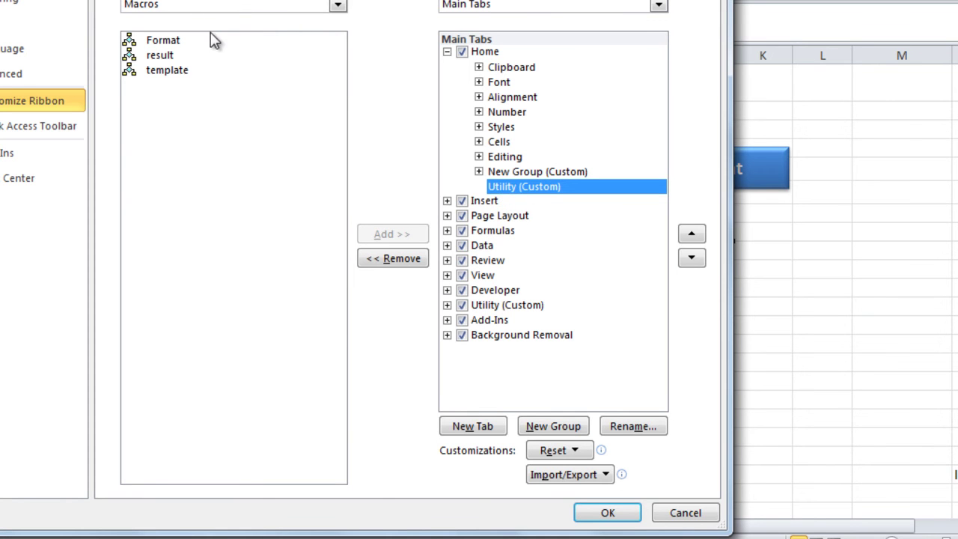
{"action": "left_click", "coordinate": [169, 41]}
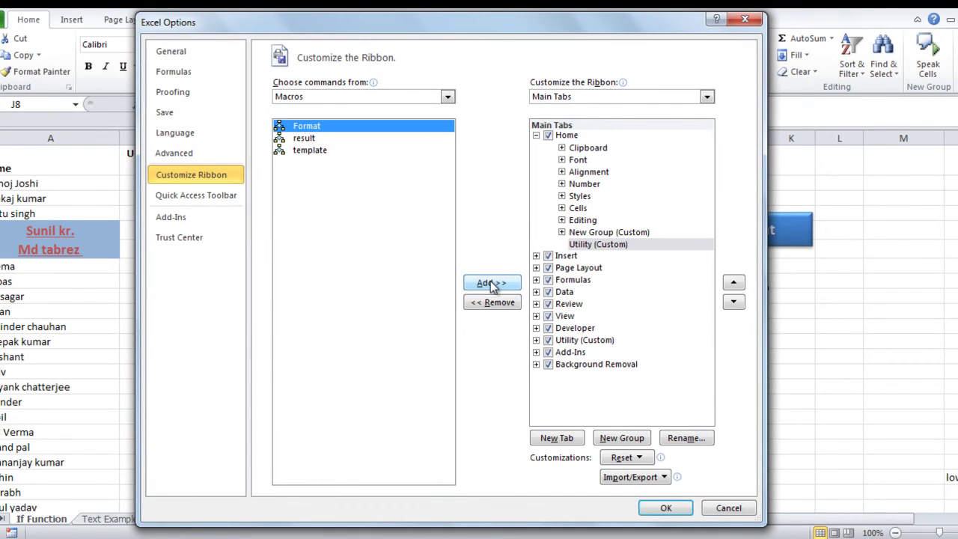
{"action": "left_click", "coordinate": [492, 285]}
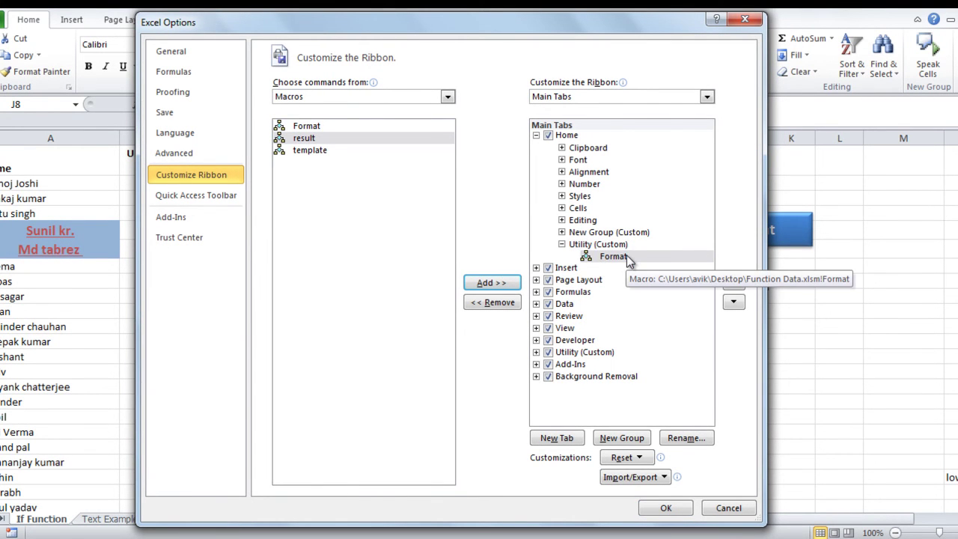
{"action": "left_click", "coordinate": [494, 286]}
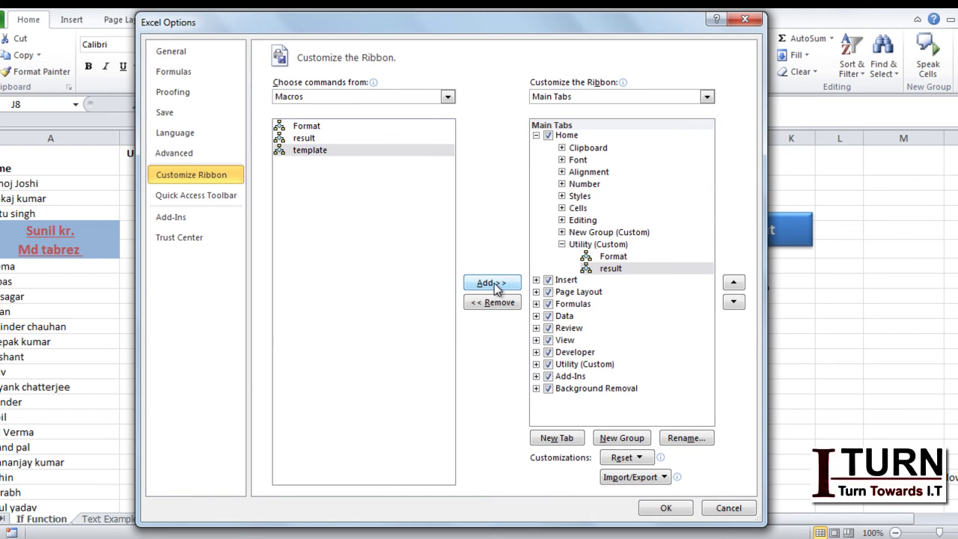
{"action": "left_click", "coordinate": [494, 285]}
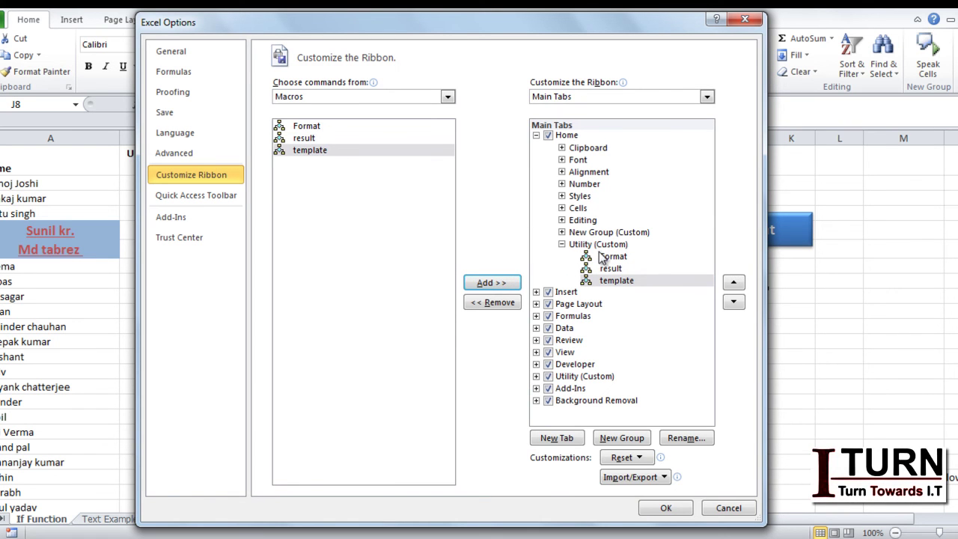
Give the Format command in the Utility group a black-and-grey horizontal bar symbol, keeping its display name
{"action": "left_click", "coordinate": [598, 257]}
{"action": "right_click", "coordinate": [599, 258]}
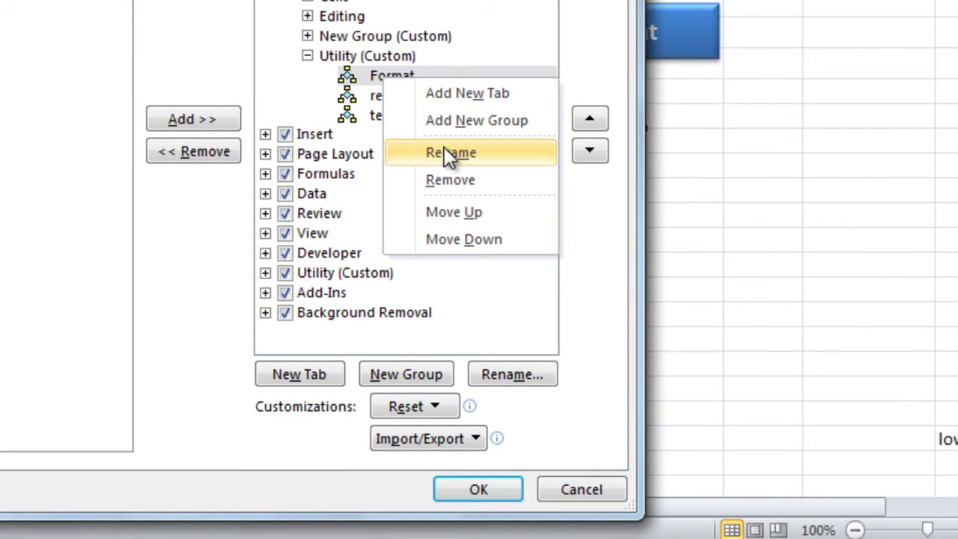
{"action": "left_click", "coordinate": [444, 152]}
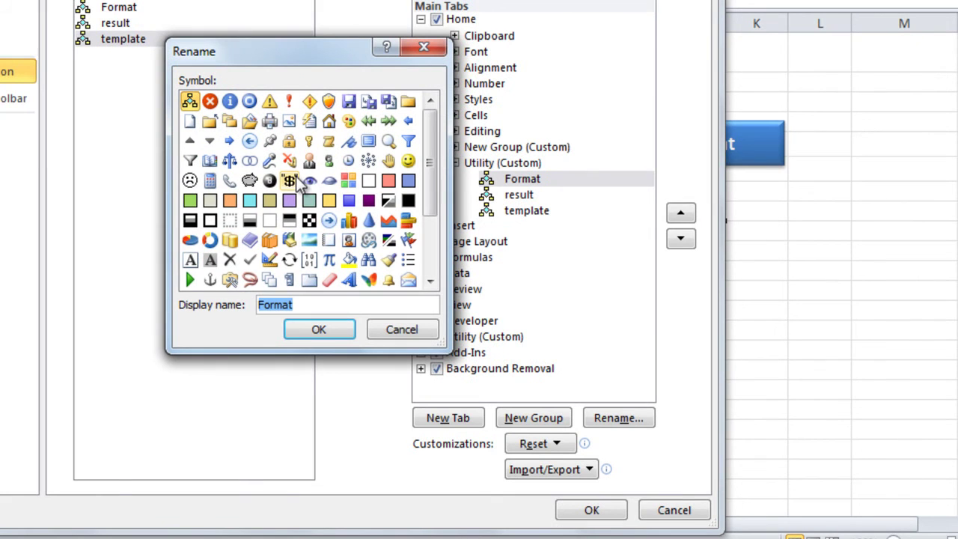
{"action": "left_click", "coordinate": [289, 220]}
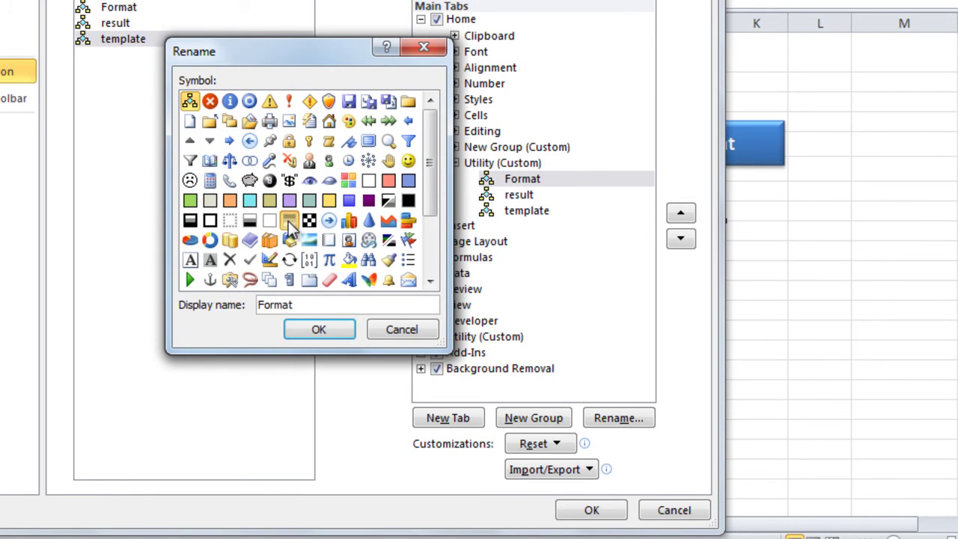
{"action": "left_click", "coordinate": [318, 330]}
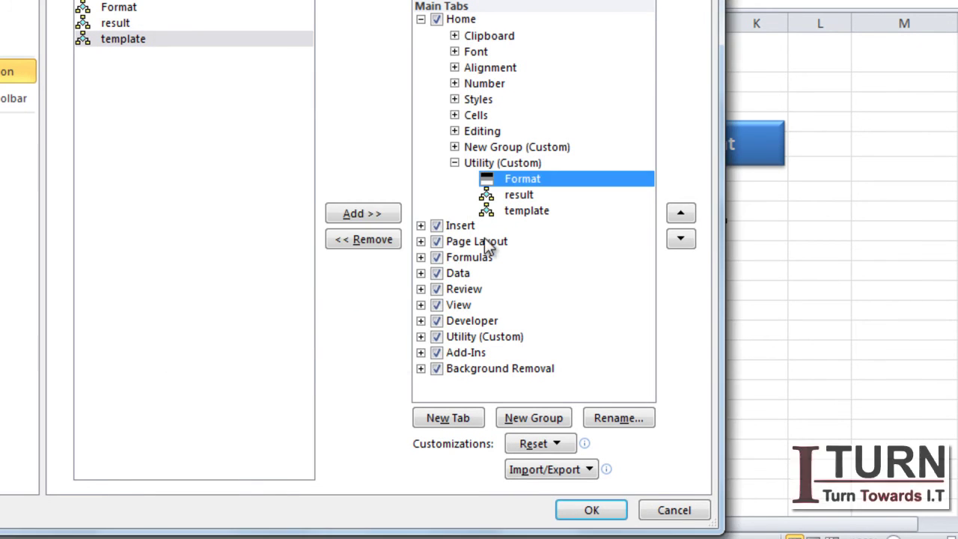
Capitalize the display name of the result command in the Utility group as "Result", choosing the pi symbol along with it
{"action": "right_click", "coordinate": [512, 196]}
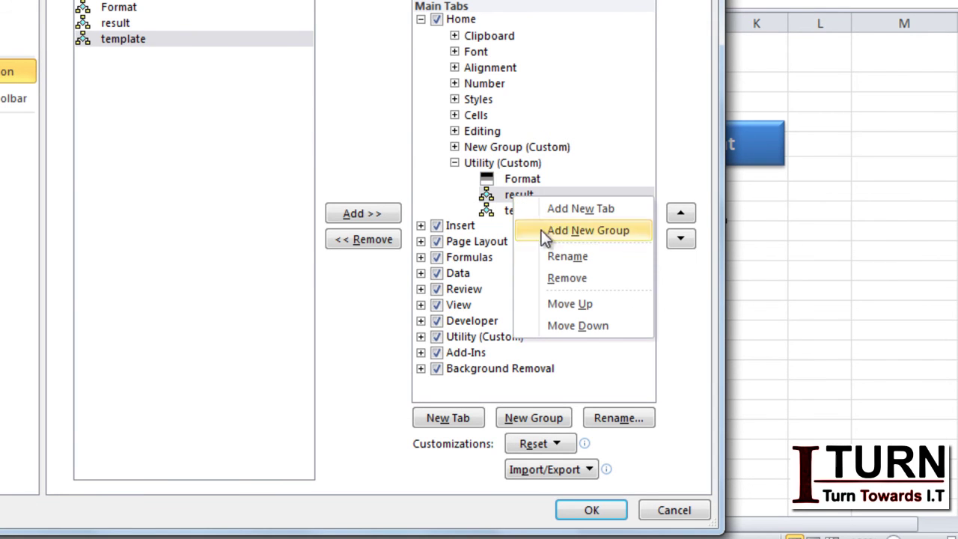
{"action": "left_click", "coordinate": [560, 259]}
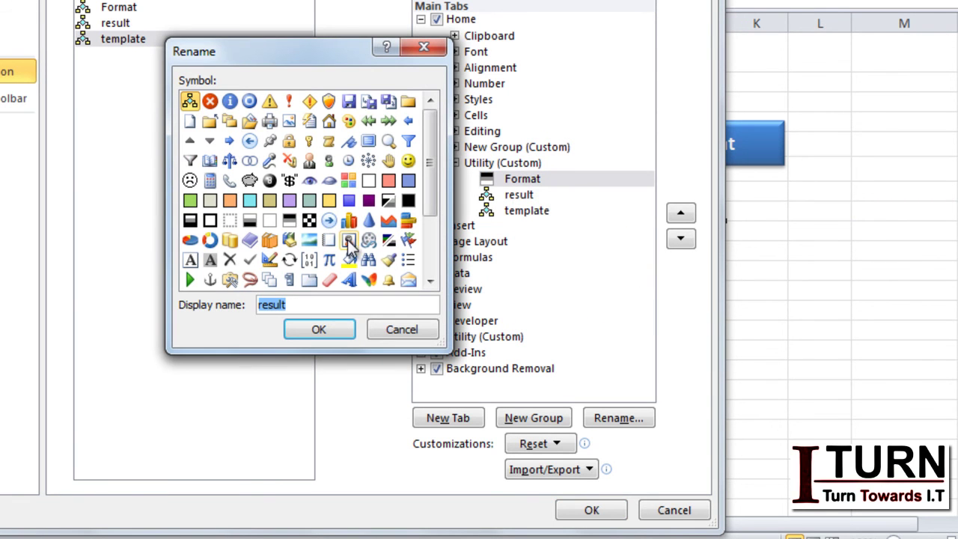
{"action": "left_click", "coordinate": [330, 261]}
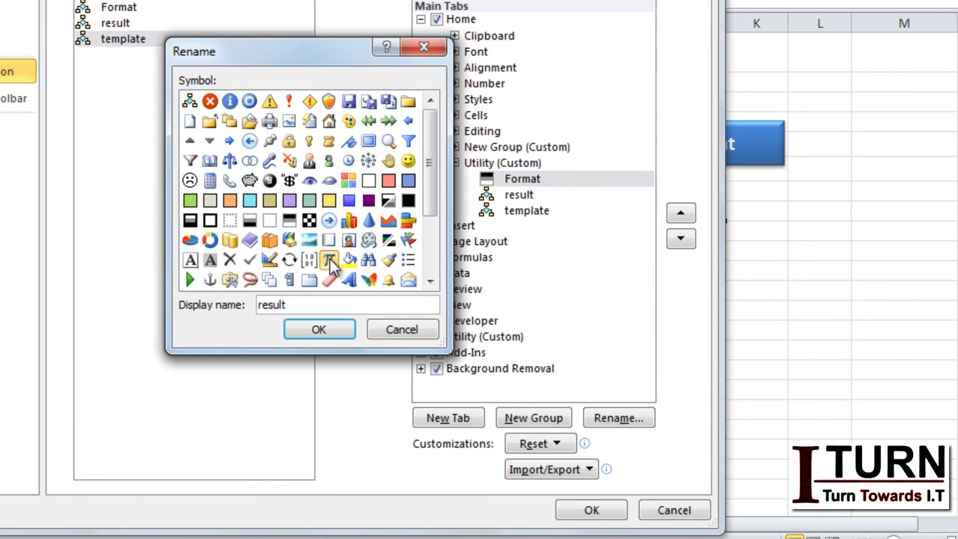
{"action": "double_click", "coordinate": [262, 306]}
{"action": "left_click", "coordinate": [262, 306]}
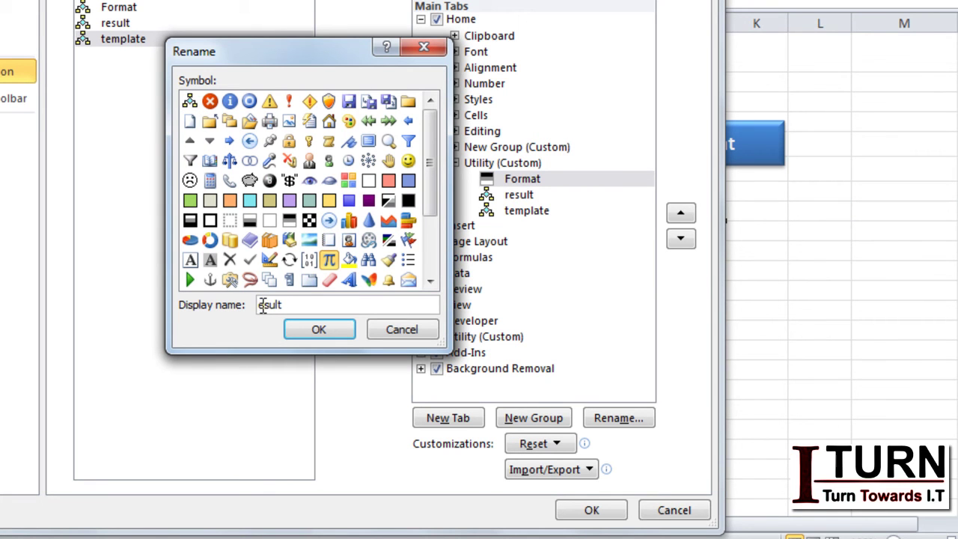
{"action": "key", "text": "Caps_Lock"}
{"action": "type", "text": "R"}
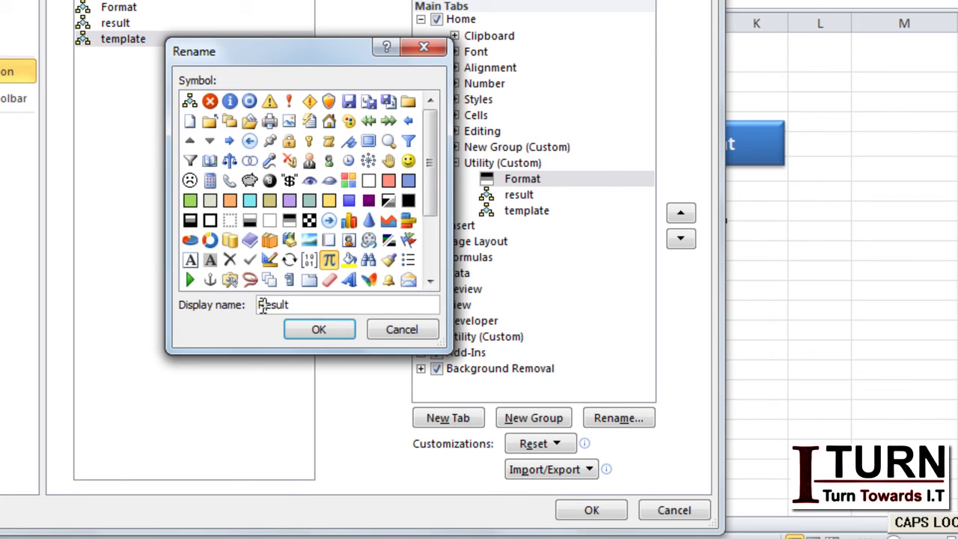
{"action": "left_click", "coordinate": [328, 334]}
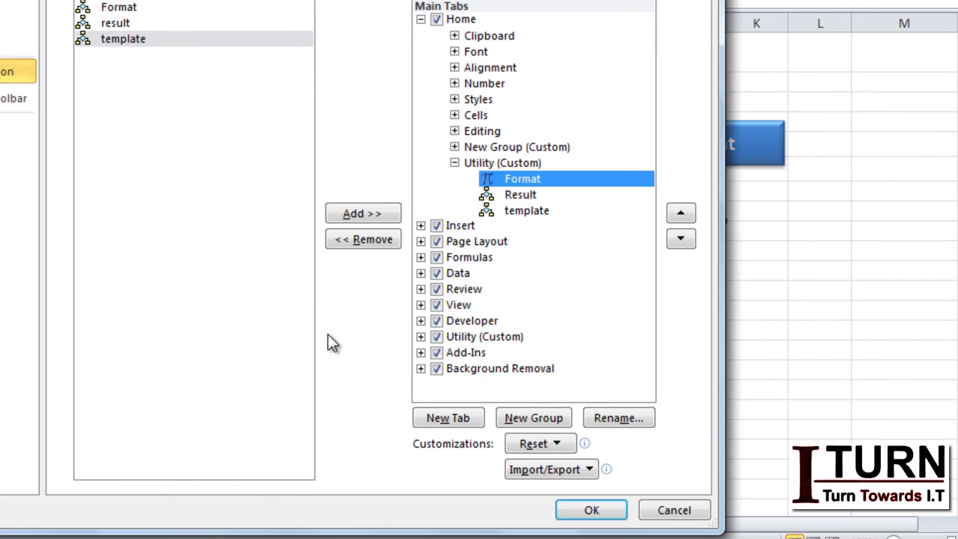
Give the Result command in the Utility group the bracketed binary-digits symbol
{"action": "left_click", "coordinate": [510, 199]}
{"action": "right_click", "coordinate": [510, 199]}
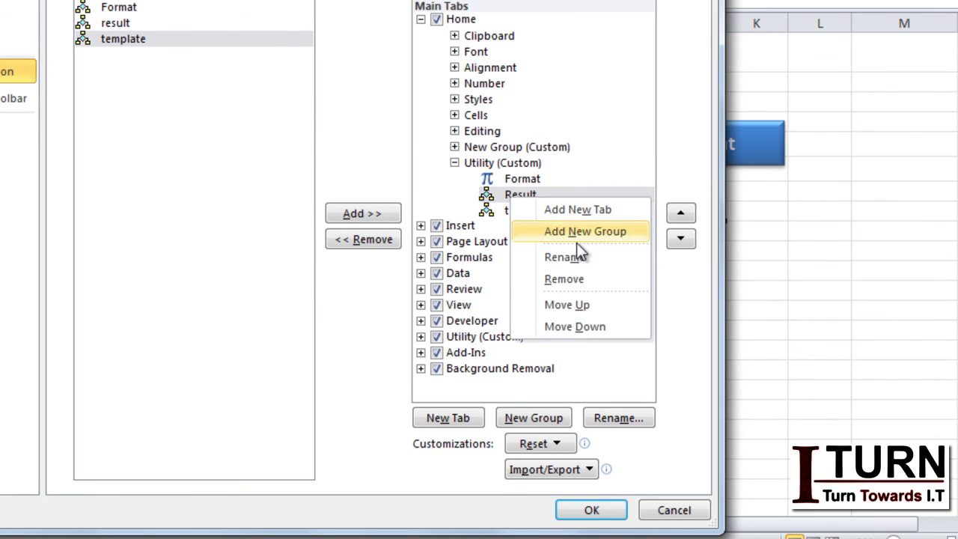
{"action": "left_click", "coordinate": [573, 261]}
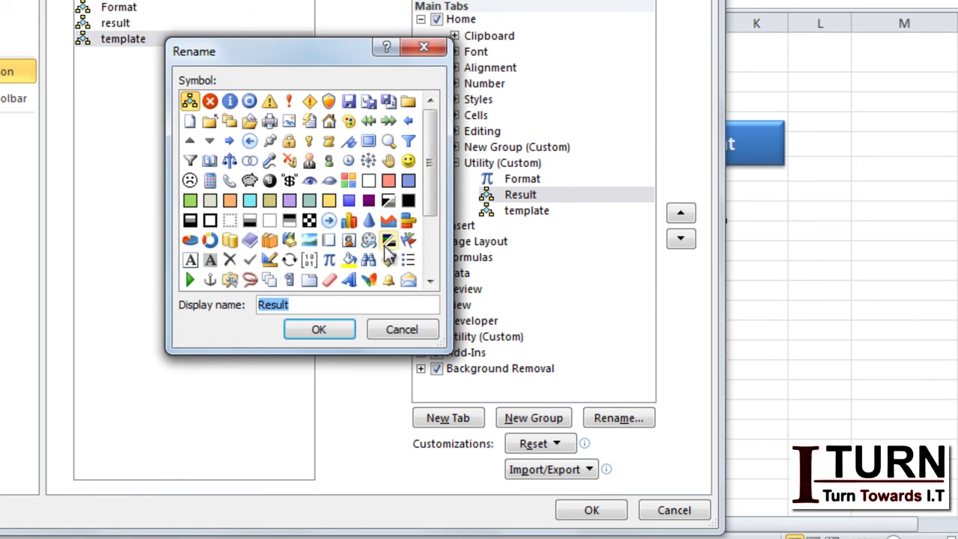
{"action": "left_click", "coordinate": [308, 259]}
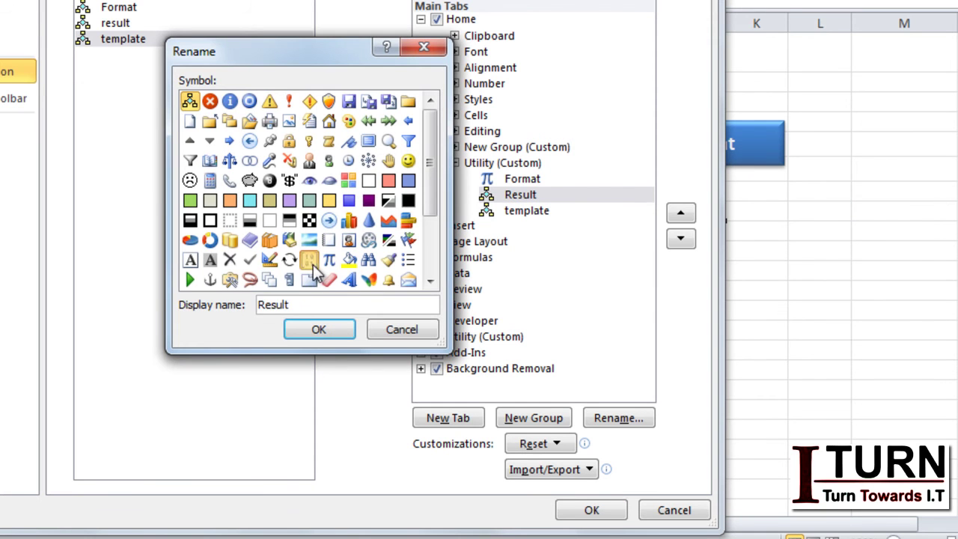
{"action": "left_click", "coordinate": [312, 327]}
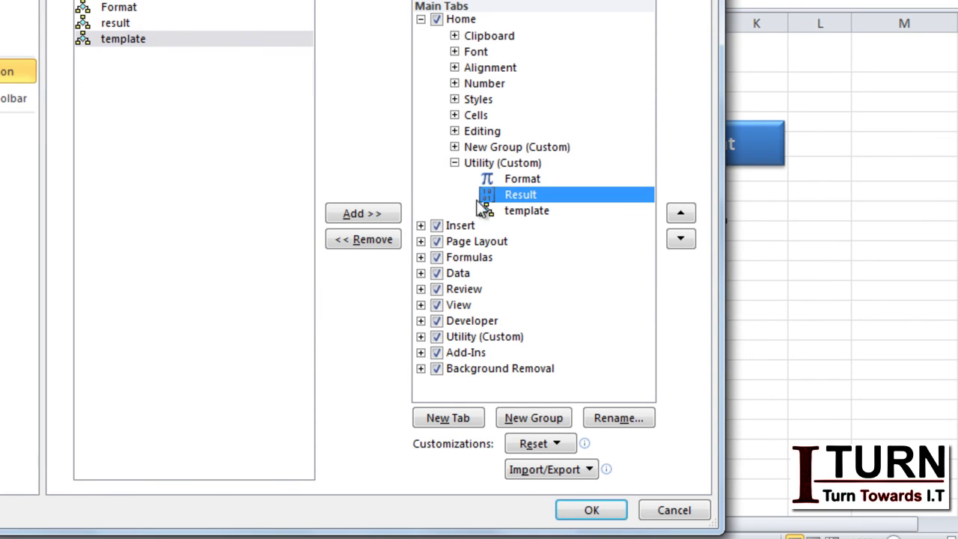
Give the template command in the Utility group the blue letter A symbol and apply the ribbon customization
{"action": "left_click", "coordinate": [527, 210]}
{"action": "right_click", "coordinate": [527, 210]}
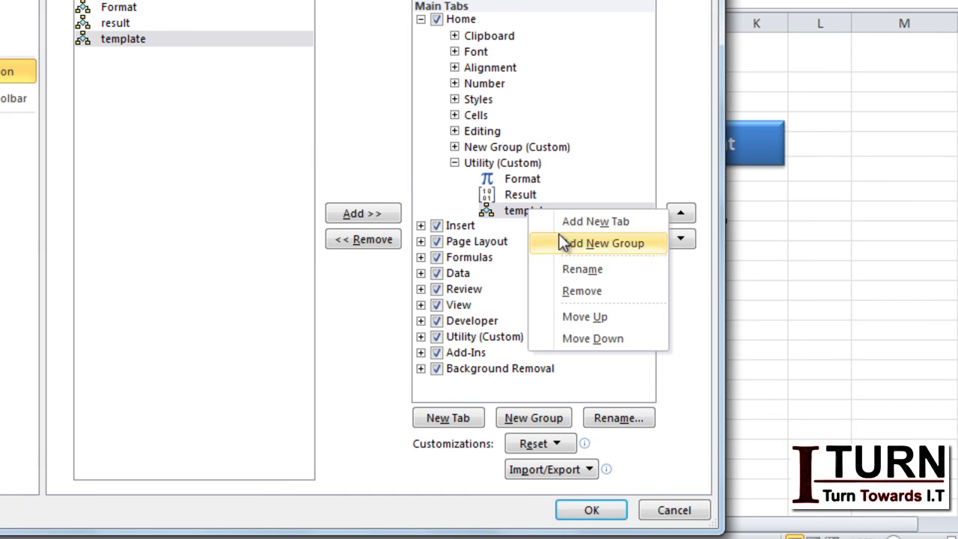
{"action": "left_click", "coordinate": [576, 268]}
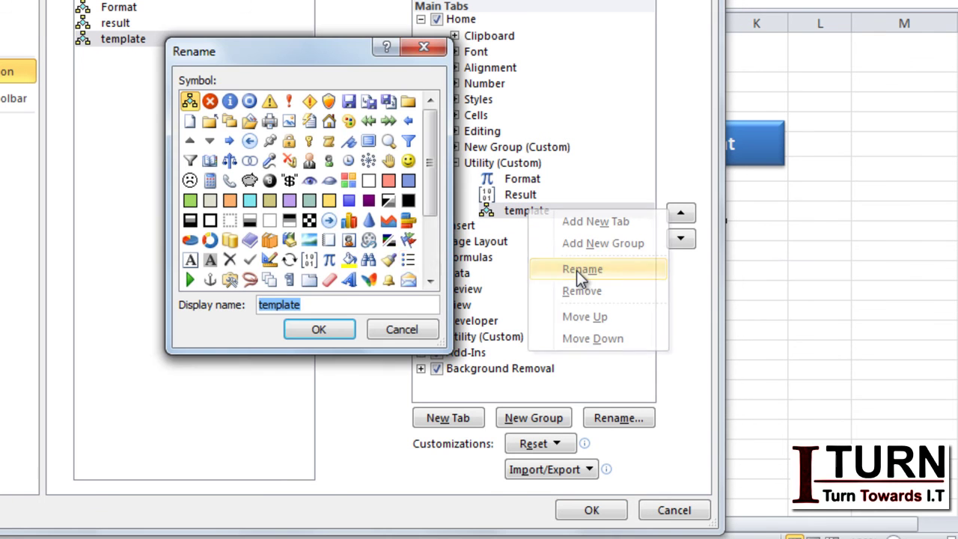
{"action": "left_click", "coordinate": [349, 281]}
{"action": "left_click", "coordinate": [328, 326]}
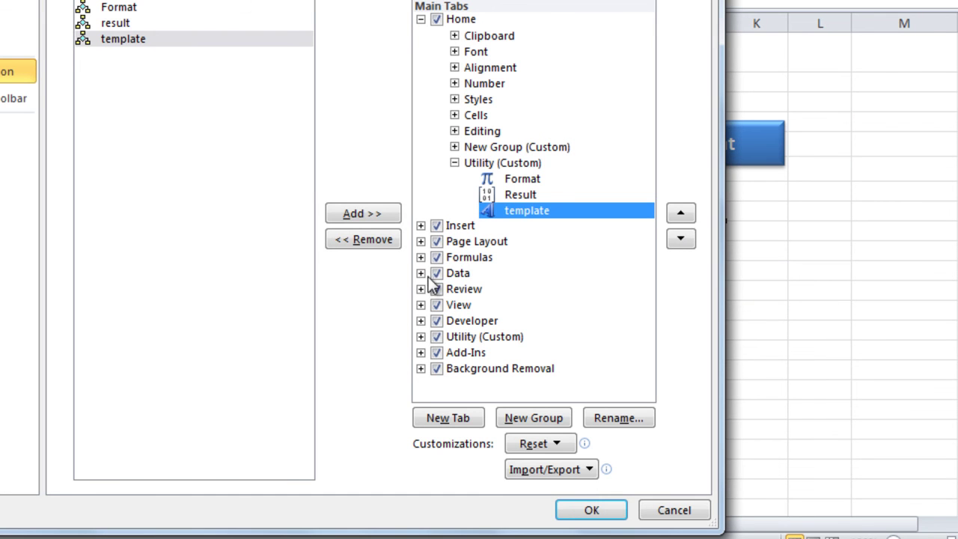
{"action": "left_click", "coordinate": [587, 512]}
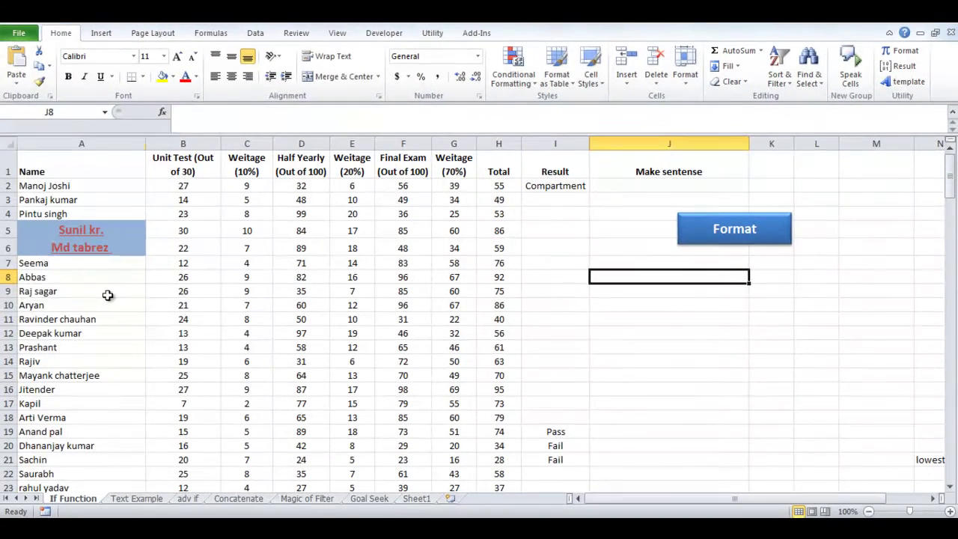
Run the Format macro from the Utility group on the names in cells A9:A10
{"action": "left_click_drag", "start_coordinate": [107, 293], "coordinate": [107, 304]}
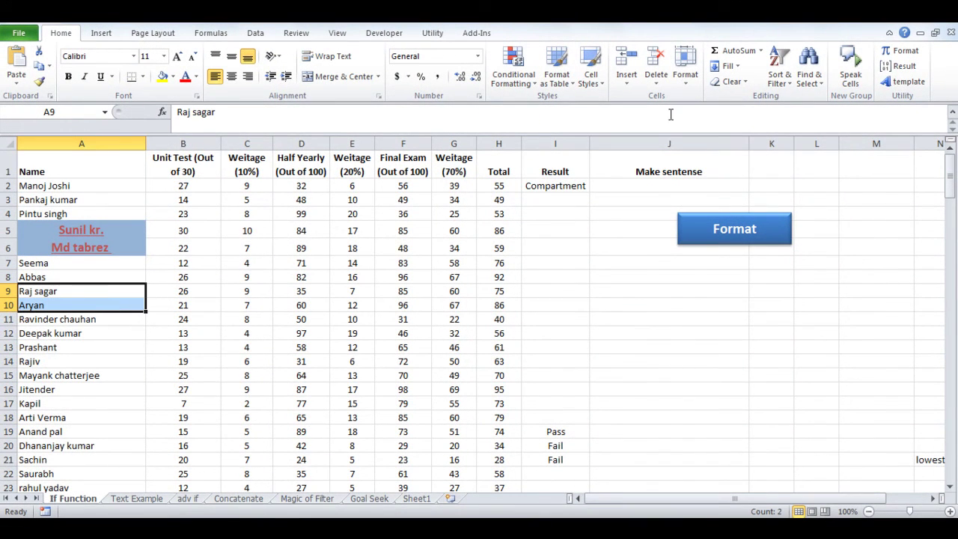
{"action": "left_click", "coordinate": [903, 51]}
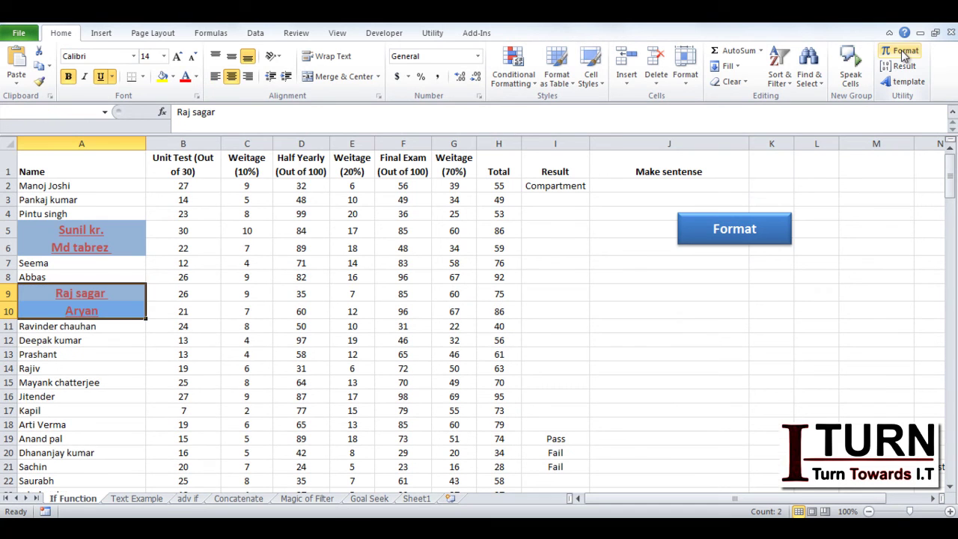
Run the Result macro from the Utility group repeatedly, starting at cell I4, to fill the Result column through I10
{"action": "left_click", "coordinate": [550, 219]}
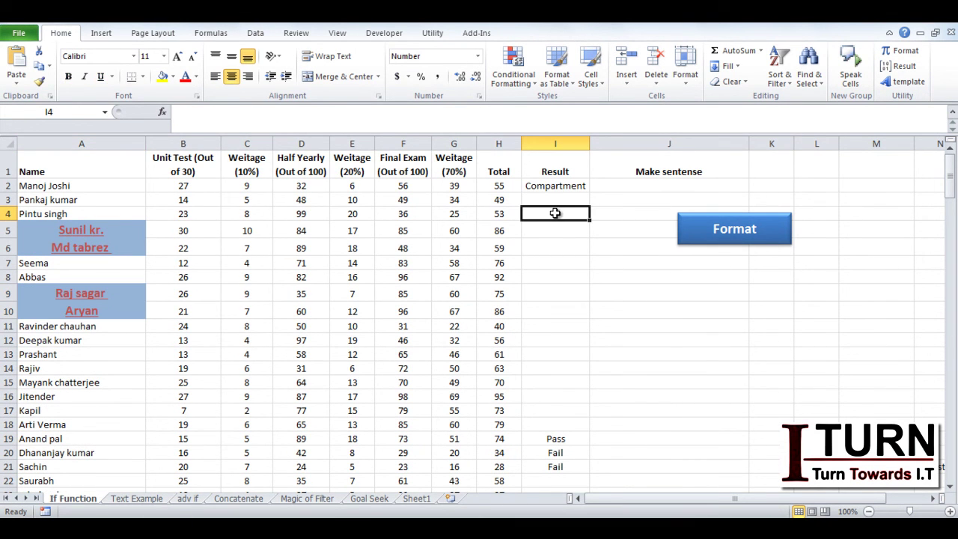
{"action": "left_click", "coordinate": [902, 67]}
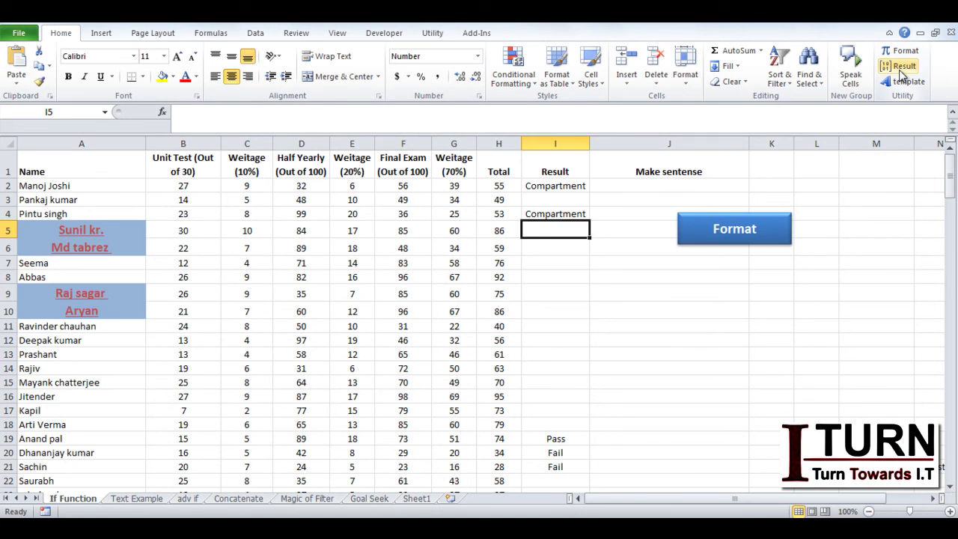
{"action": "left_click", "coordinate": [902, 67]}
{"action": "left_click", "coordinate": [902, 67]}
{"action": "left_click", "coordinate": [901, 67]}
{"action": "left_click", "coordinate": [901, 67]}
{"action": "left_click", "coordinate": [902, 68]}
{"action": "left_click", "coordinate": [902, 67]}
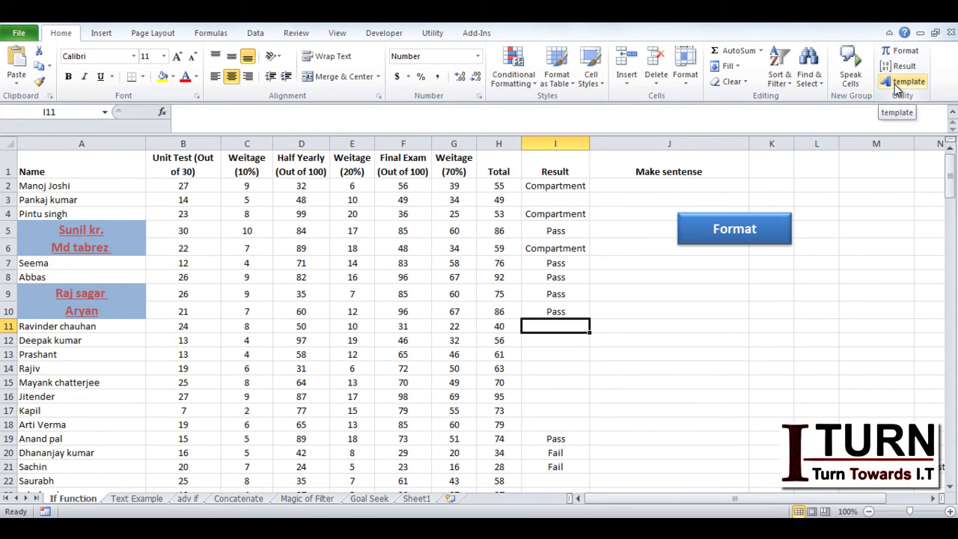
Run the template macro from the Utility group to produce the Expense Report sheet
{"action": "left_click", "coordinate": [905, 80]}
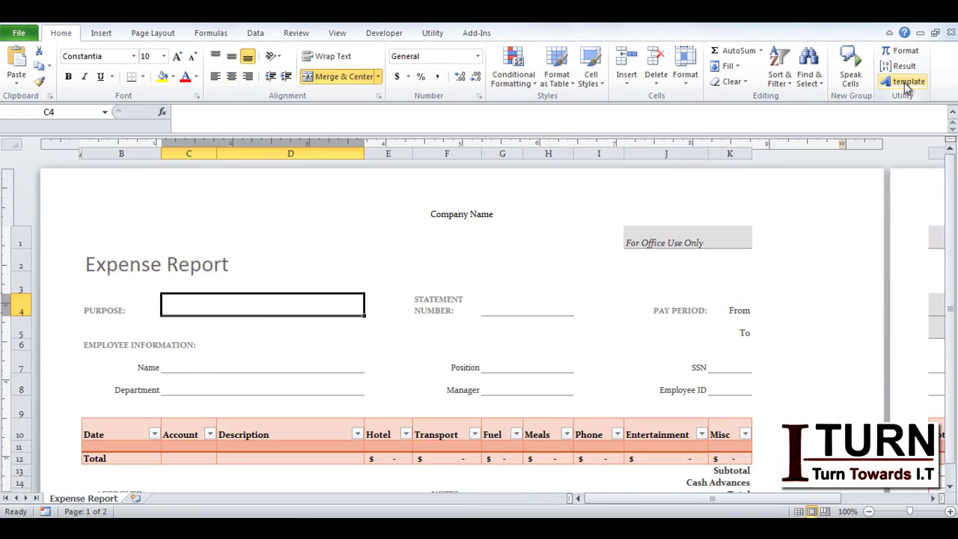